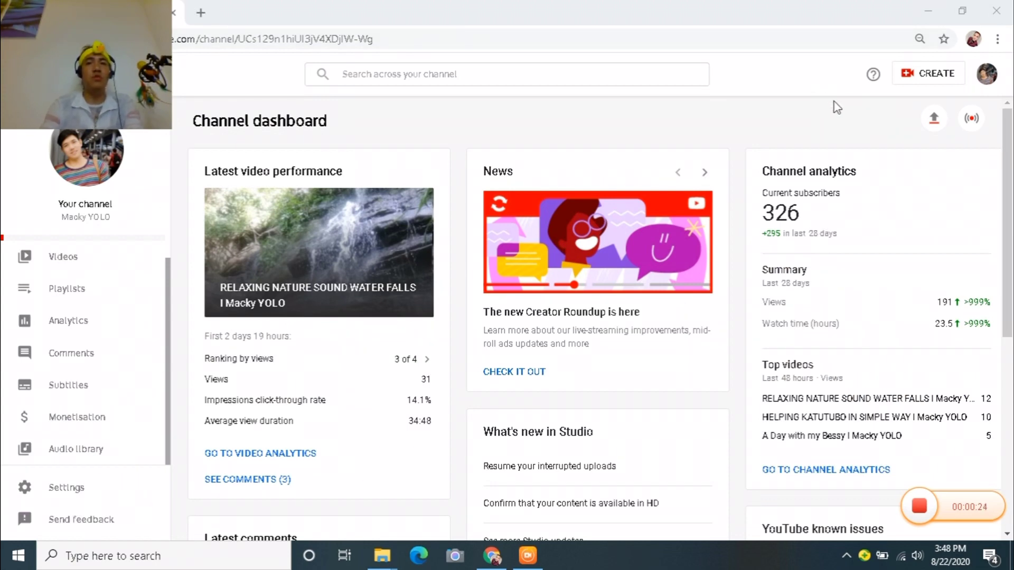
Open the channel settings and review the channel name, keywords and country in the basic info.
click(62, 491)
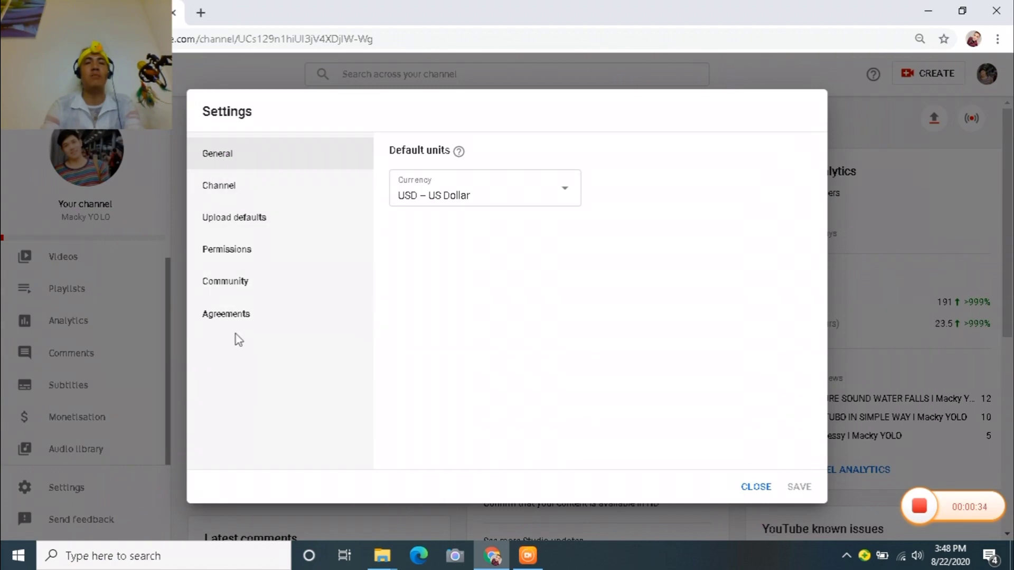
click(277, 194)
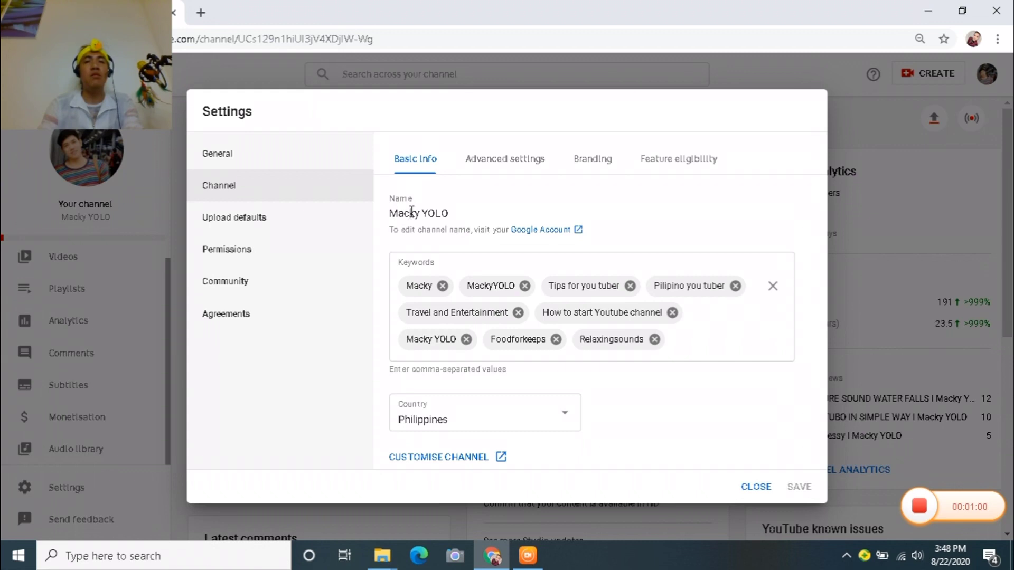
drag(390, 213, 463, 216)
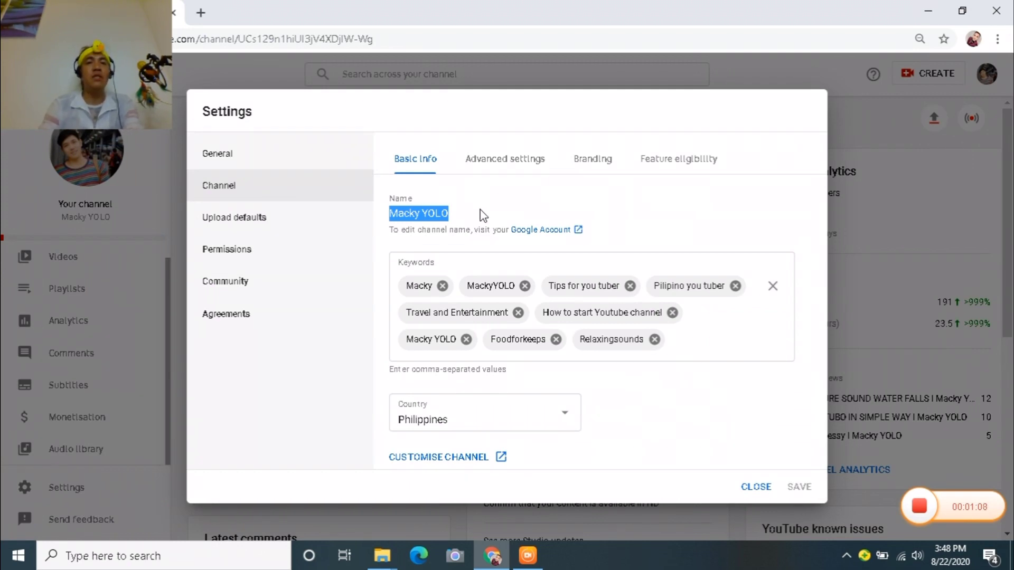
drag(460, 215, 388, 218)
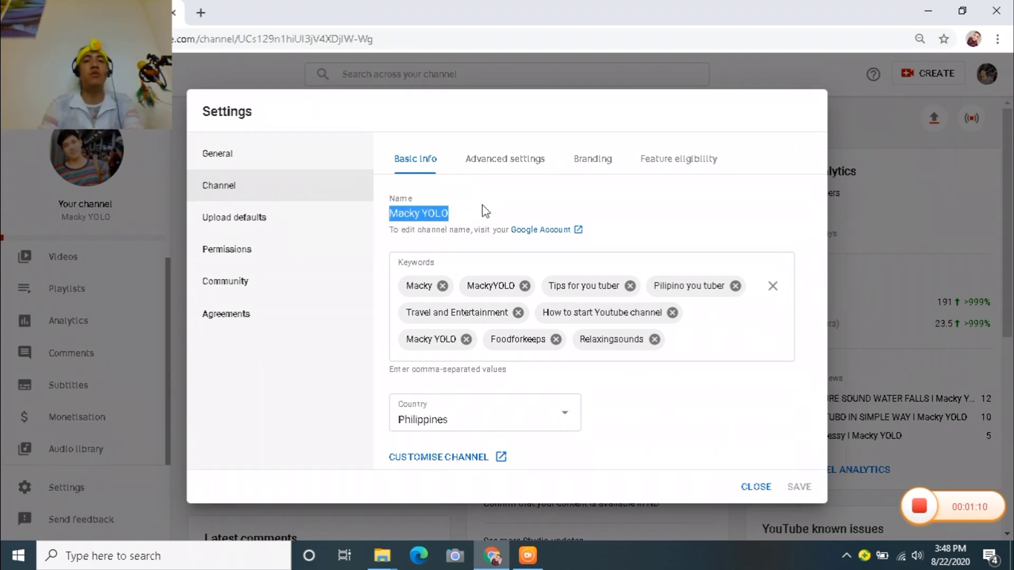
click(493, 211)
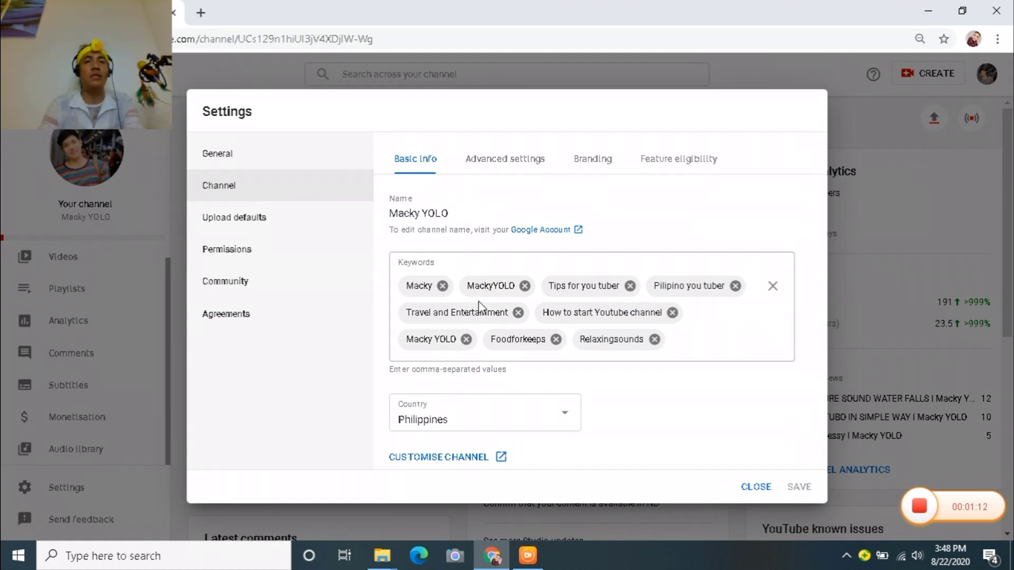
click(713, 333)
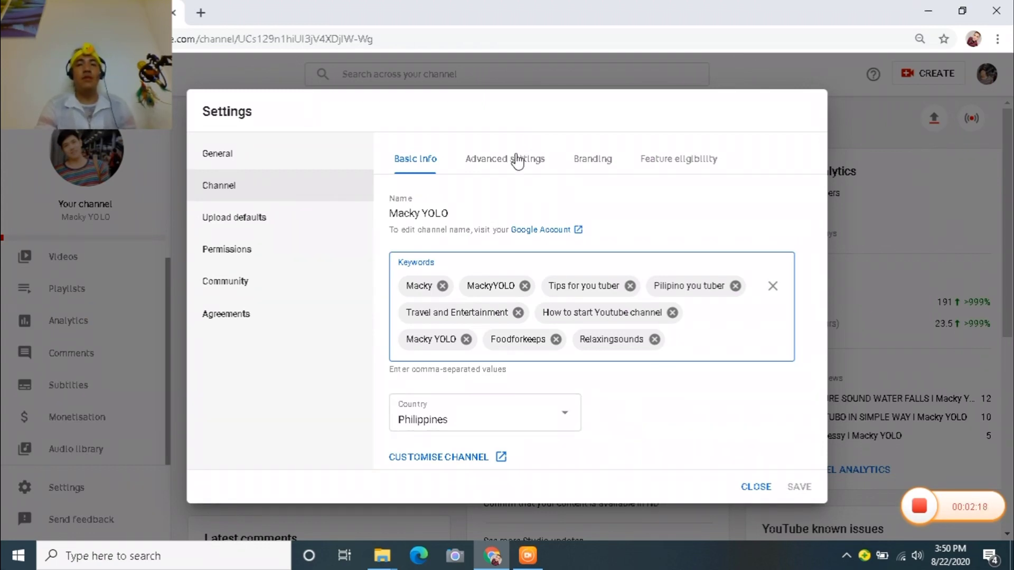
Try each Made for Kids audience option, return to not Made for Kids, and review the remaining advanced channel settings.
click(533, 168)
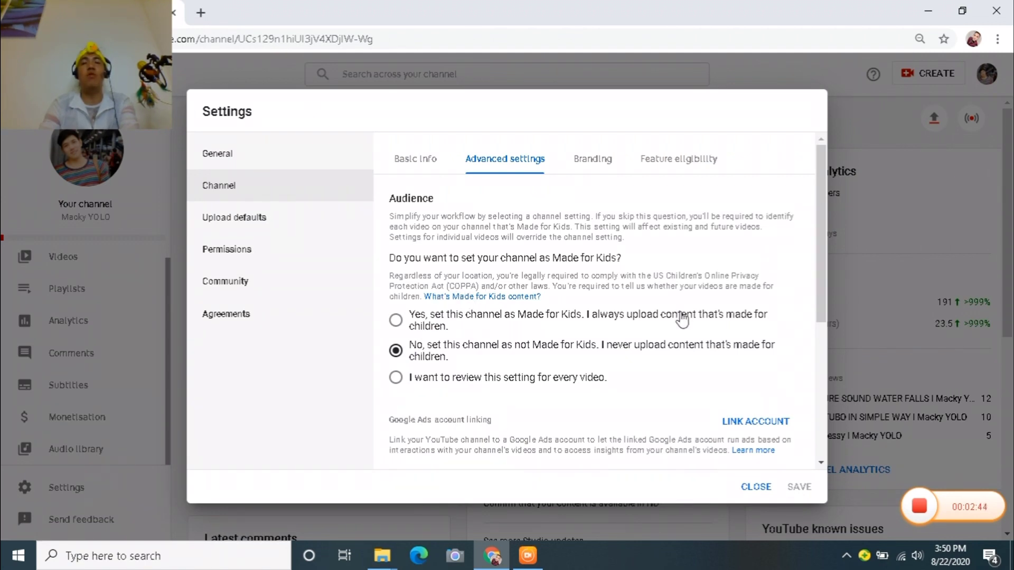
click(420, 319)
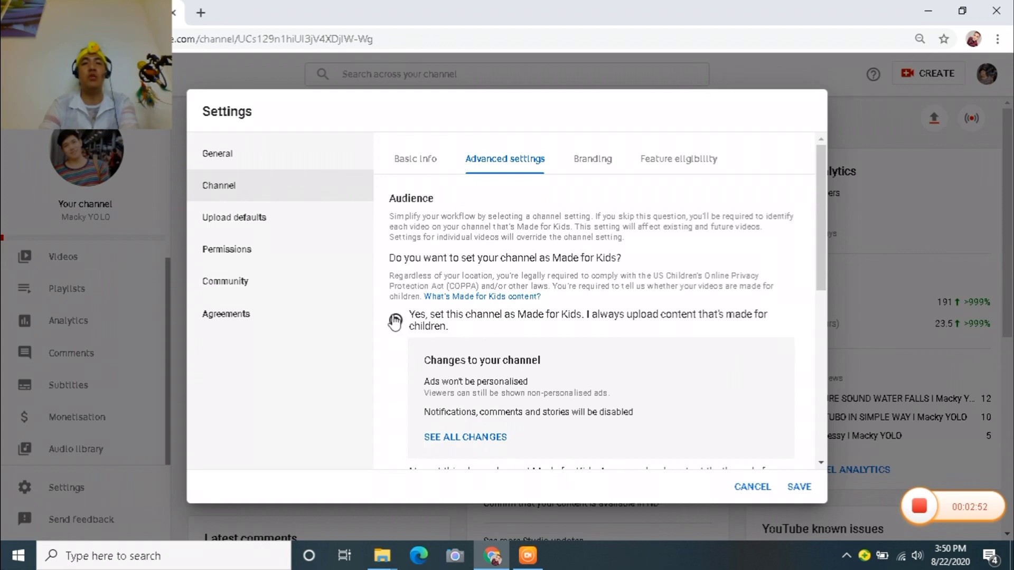
scroll(618, 328, down, 3)
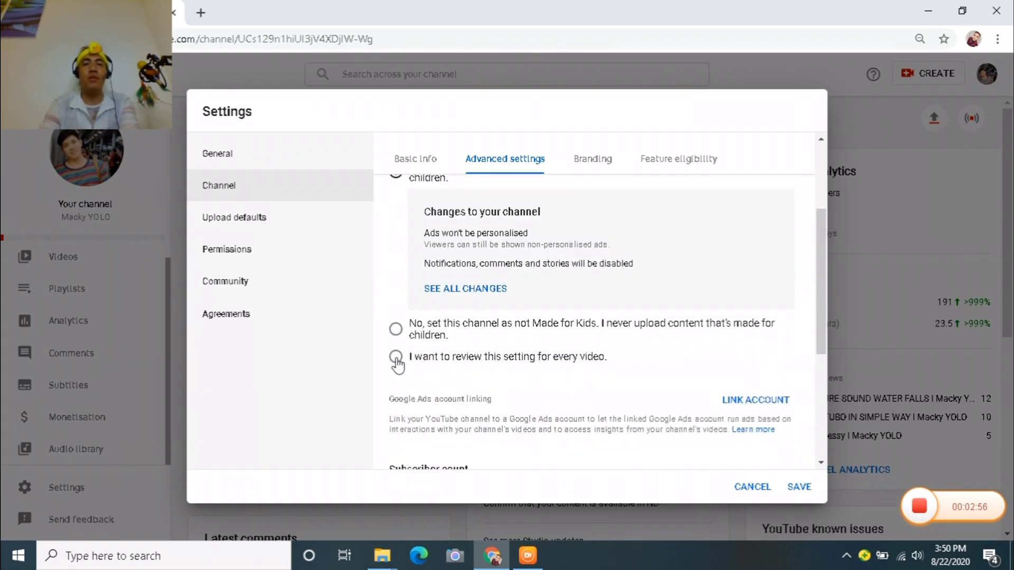
click(395, 329)
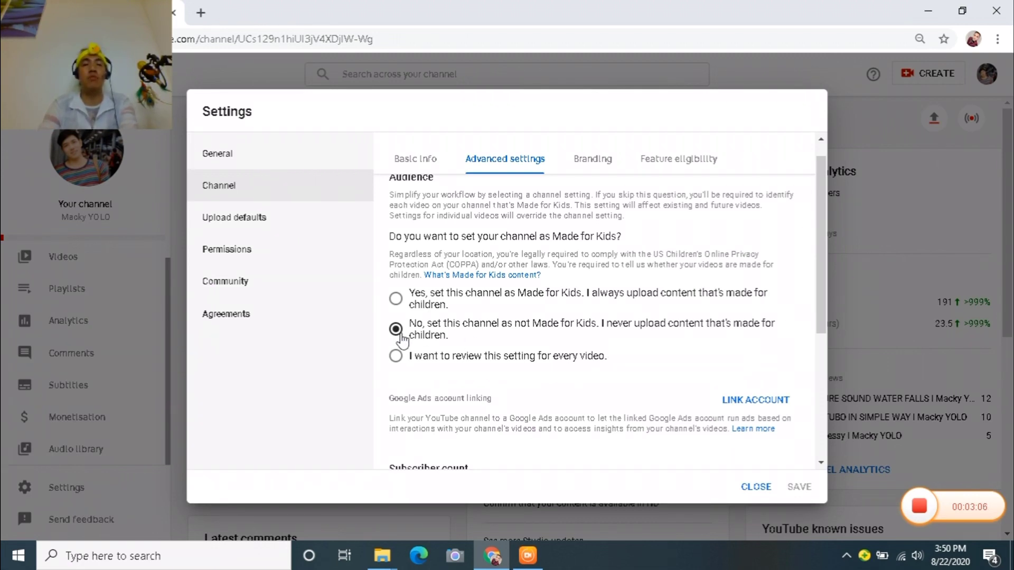
click(397, 358)
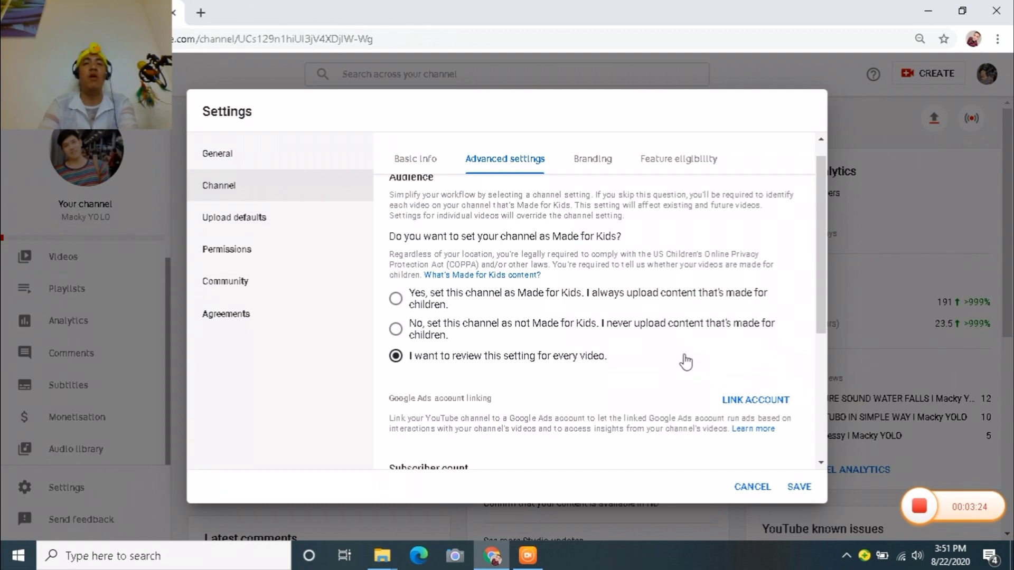
click(397, 330)
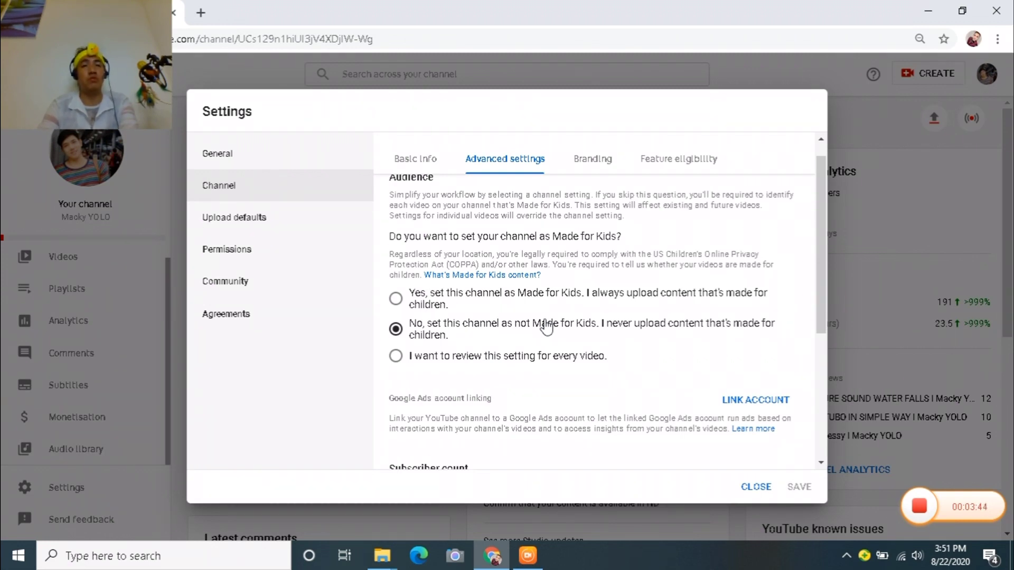
scroll(568, 320, down, 3)
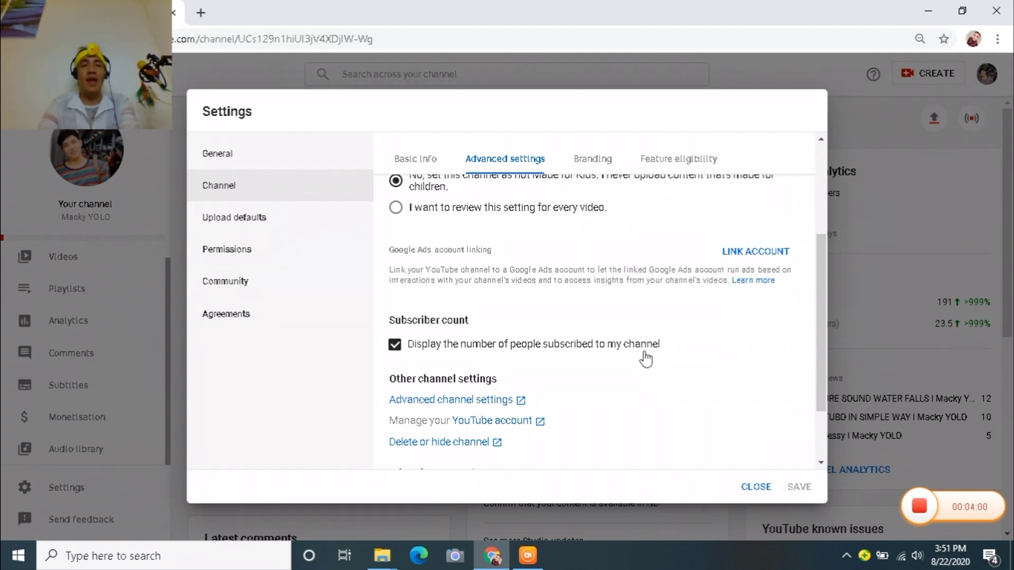
scroll(590, 369, down, 2)
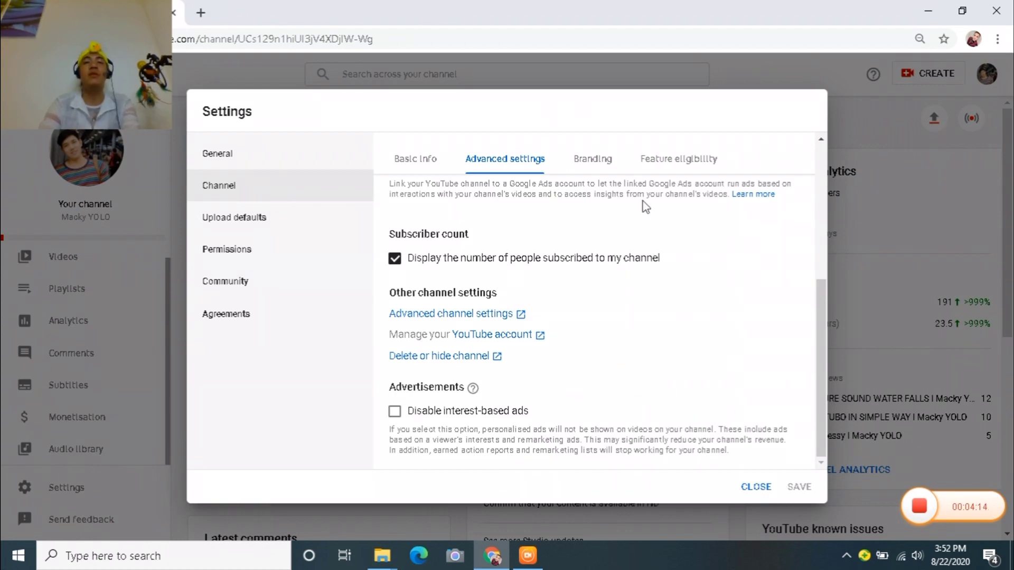
Try the End of video and Custom start time display options for the branding watermark, returning to Entire video.
click(597, 161)
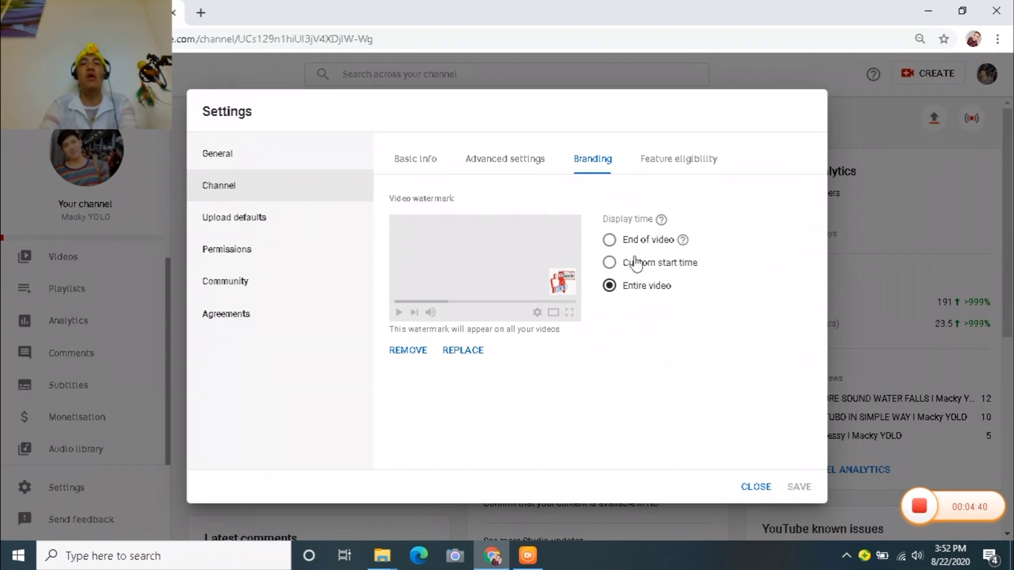
click(611, 242)
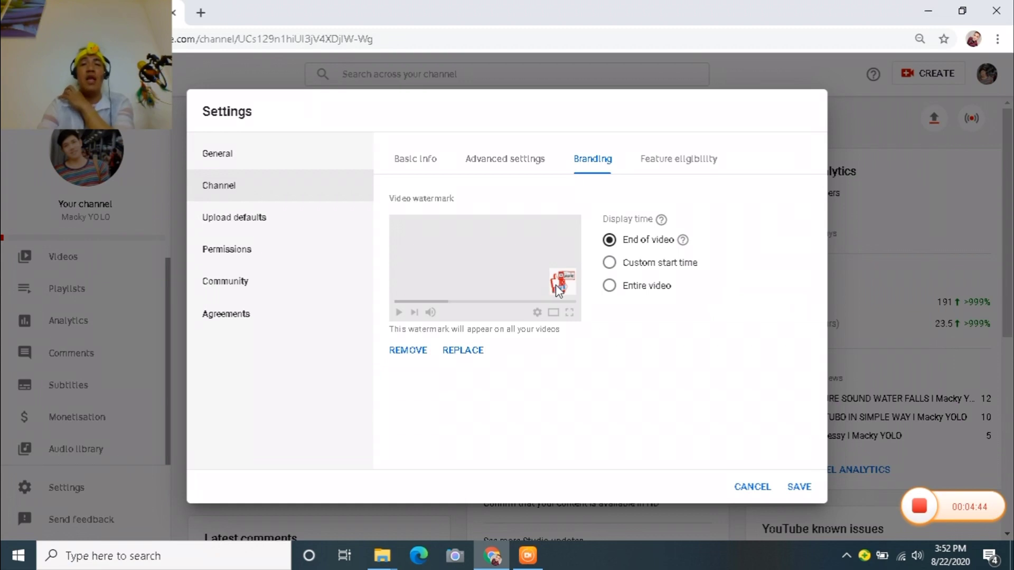
click(610, 263)
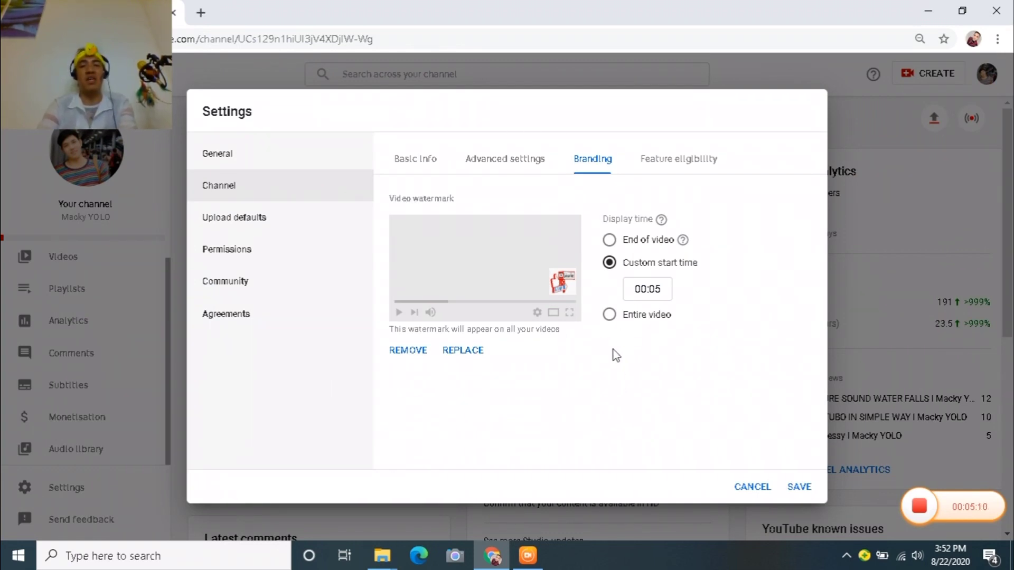
click(609, 315)
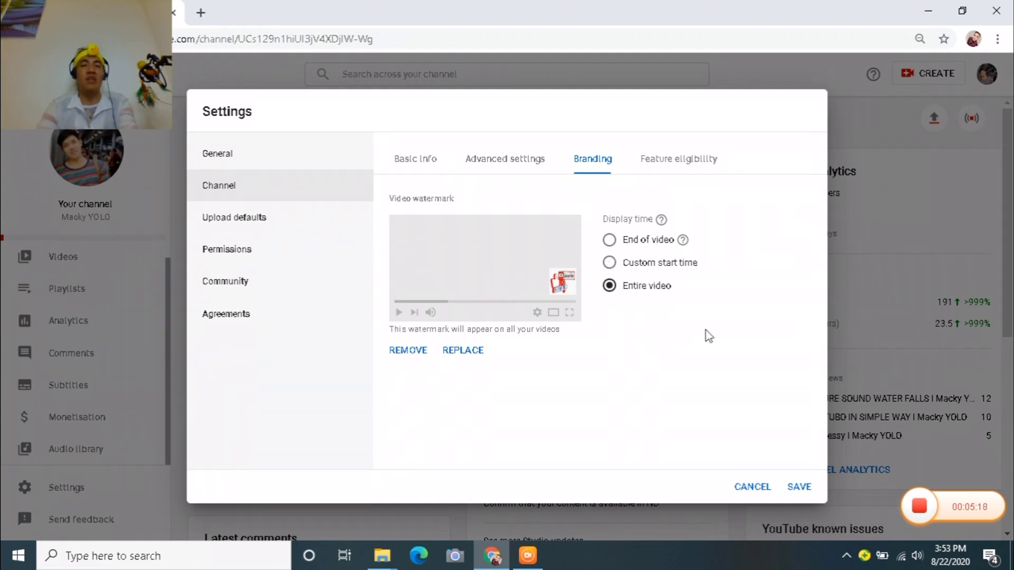
Review the channel's feature eligibility, expanding the features that require phone verification to read their requirements.
click(666, 158)
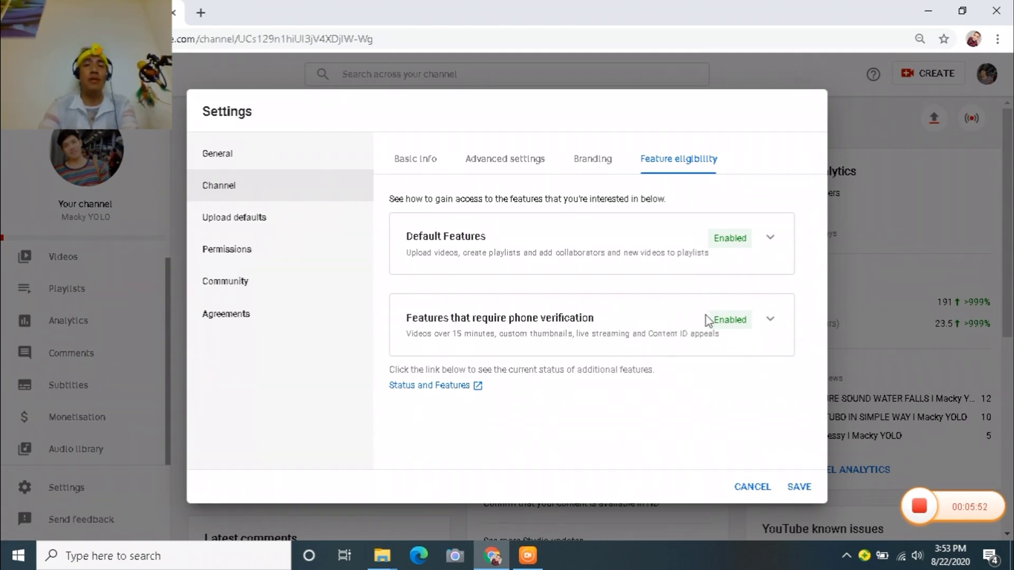
click(770, 320)
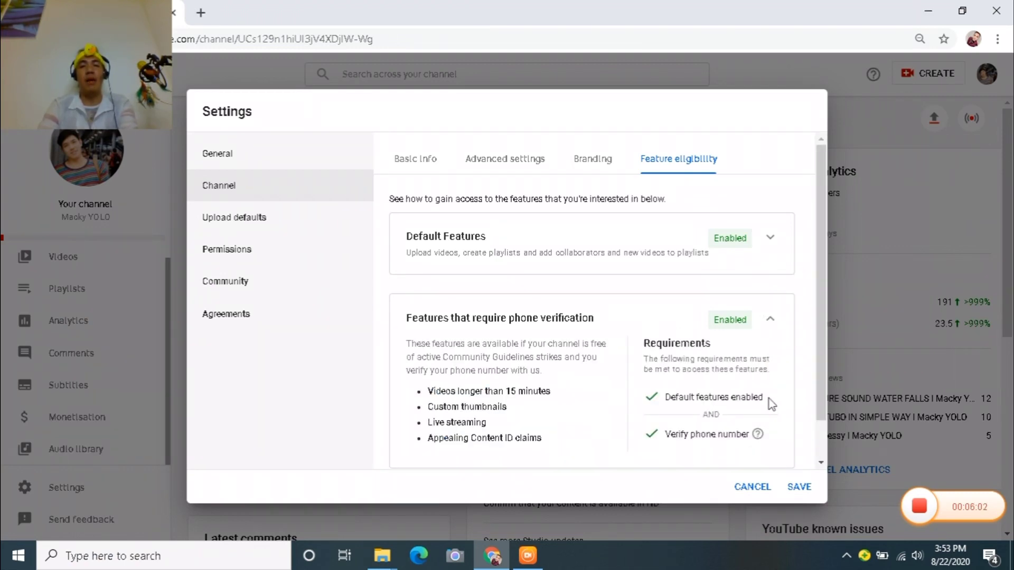
scroll(593, 395, down, 1)
mouse_move(758, 389)
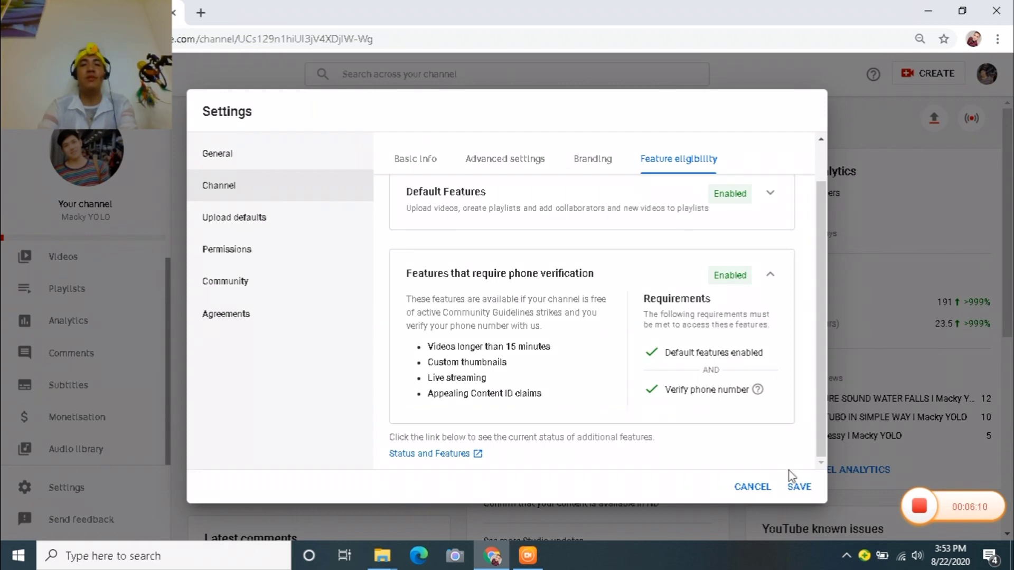
Open the upload defaults and examine the default title, description, visibility and tags in the basic info.
click(255, 217)
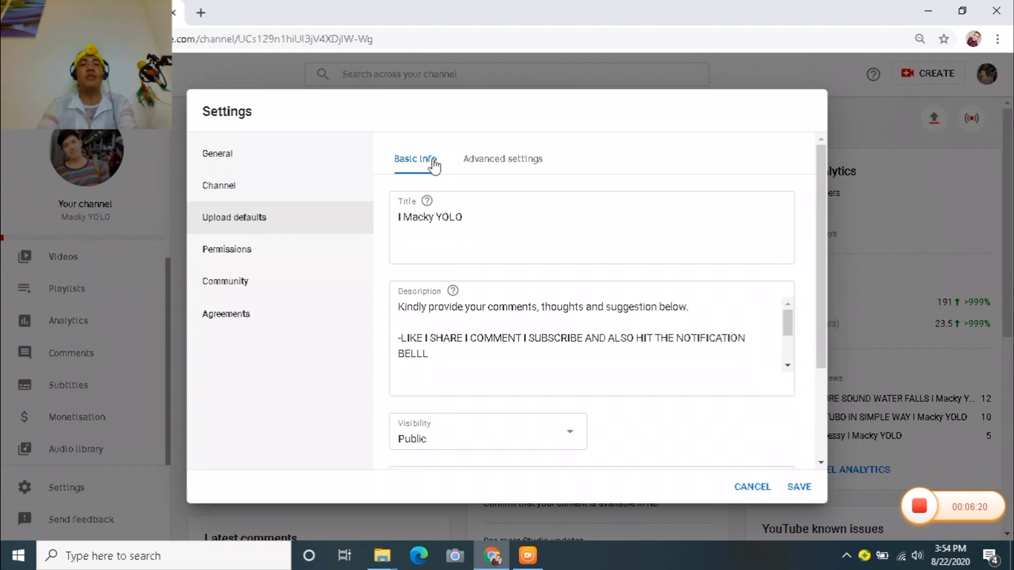
click(477, 220)
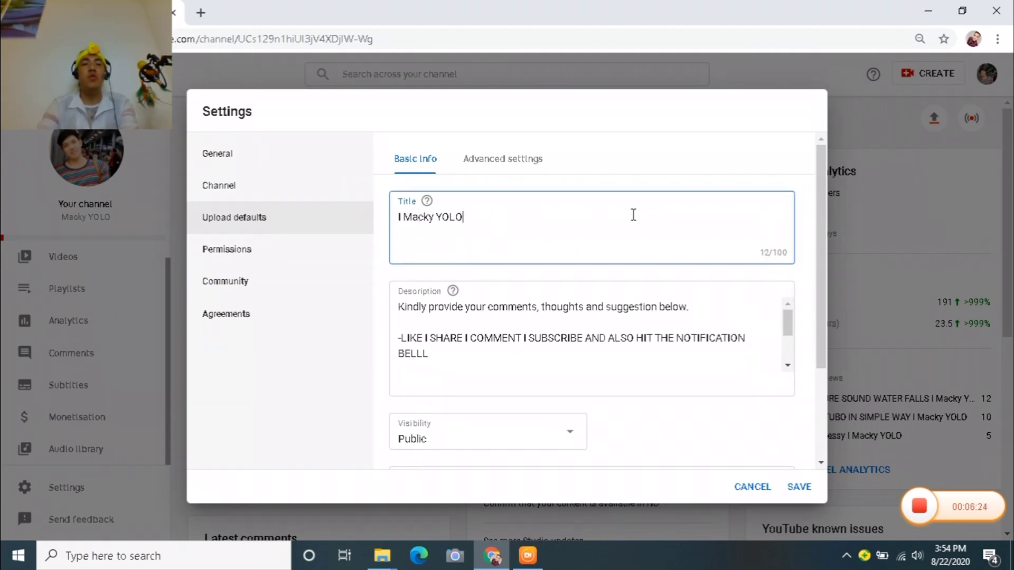
drag(465, 217, 394, 212)
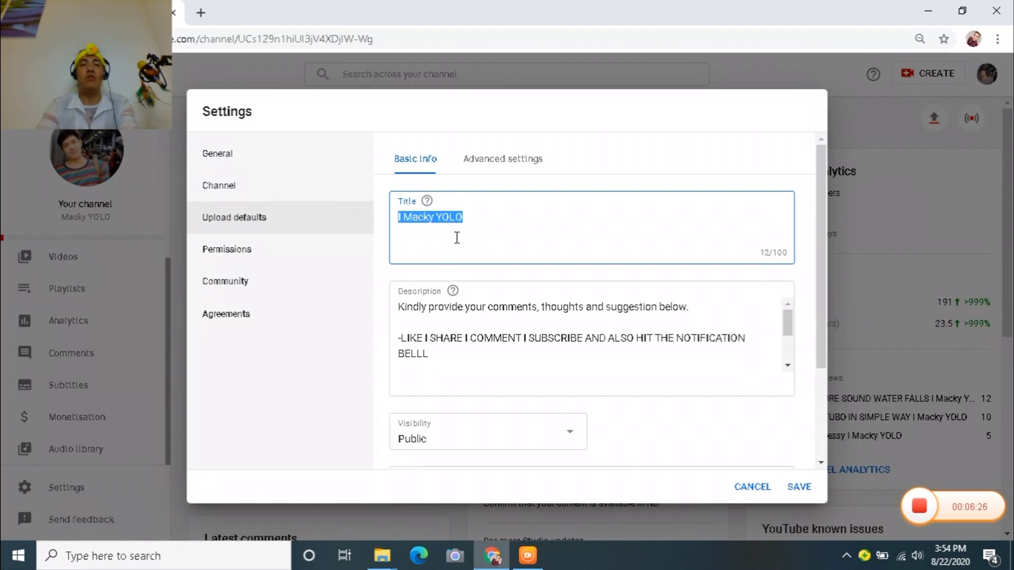
click(447, 231)
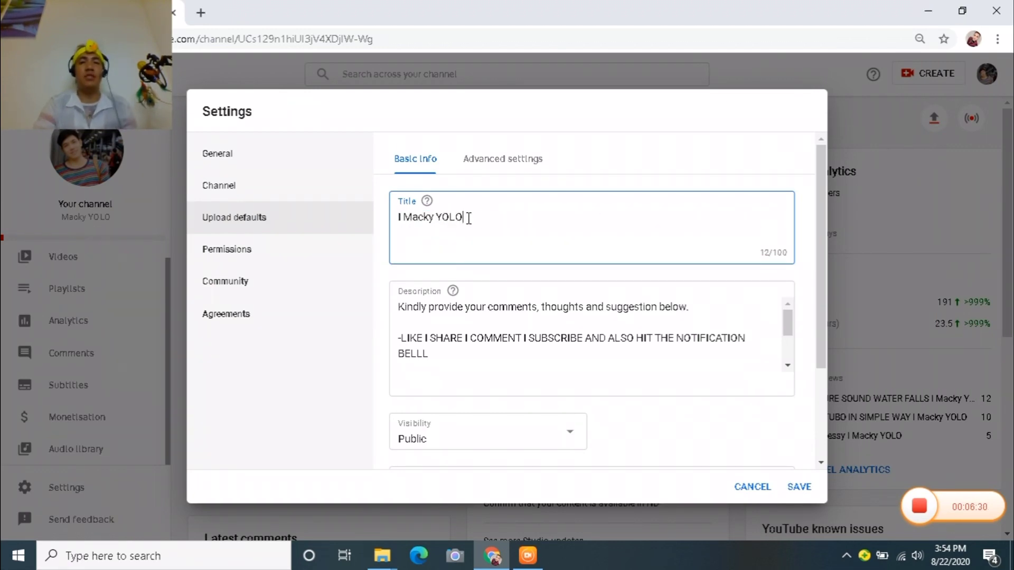
drag(468, 218, 379, 226)
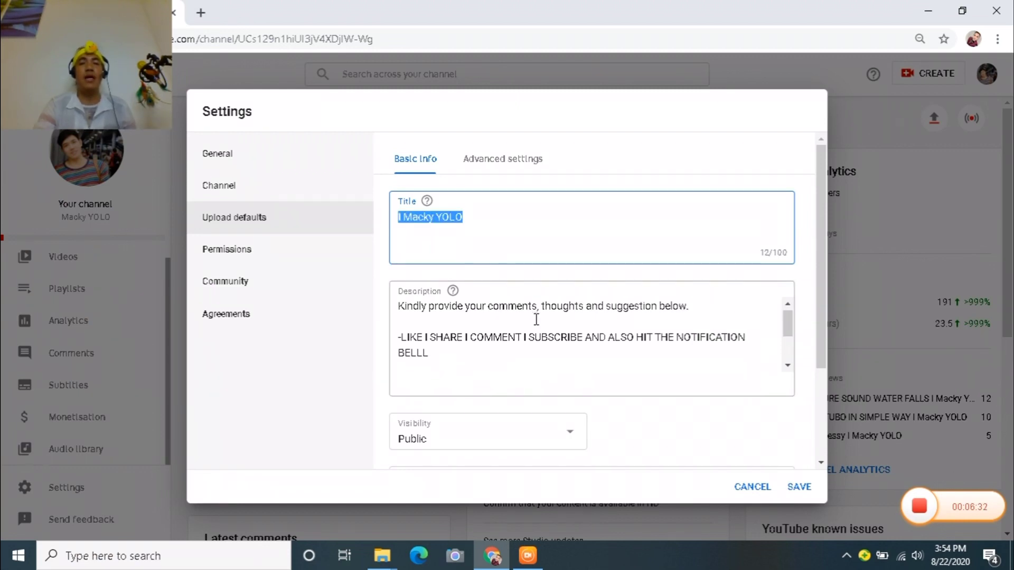
scroll(536, 319, down, 3)
scroll(649, 364, down, 3)
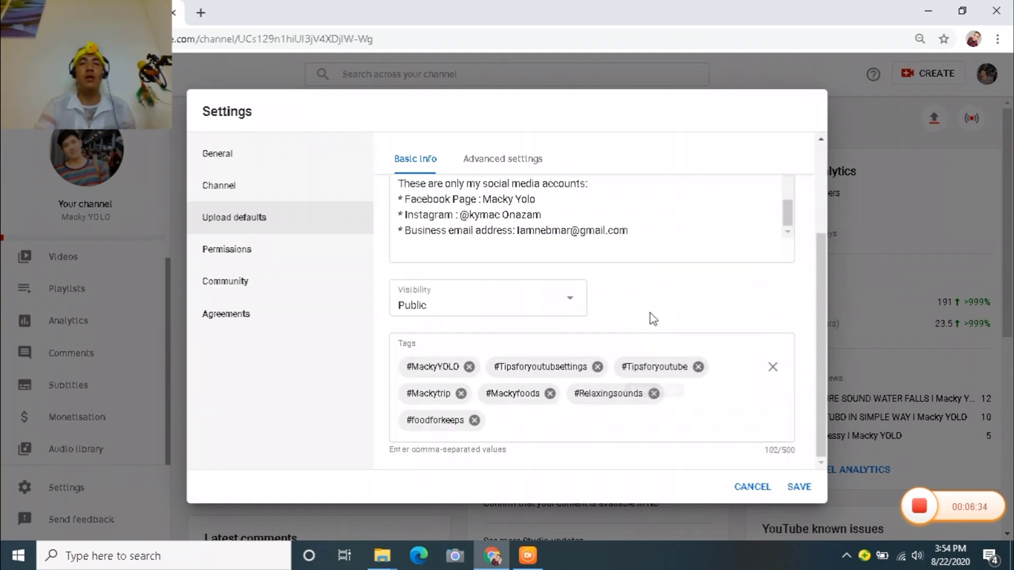
scroll(623, 259, up, 3)
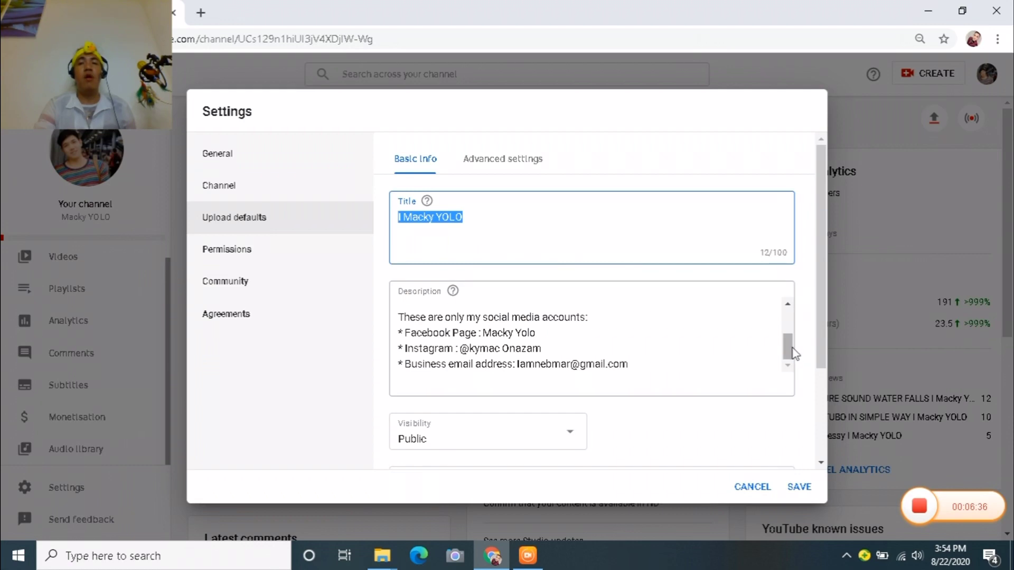
drag(789, 348, 786, 320)
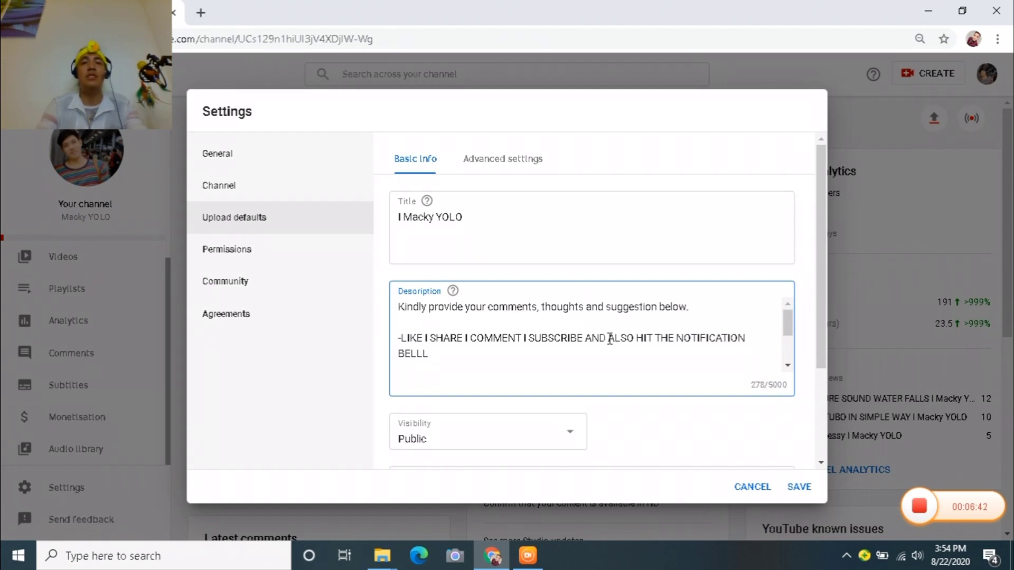
Recheck the default upload title and the full description text, including the social media lines, without editing them.
click(470, 217)
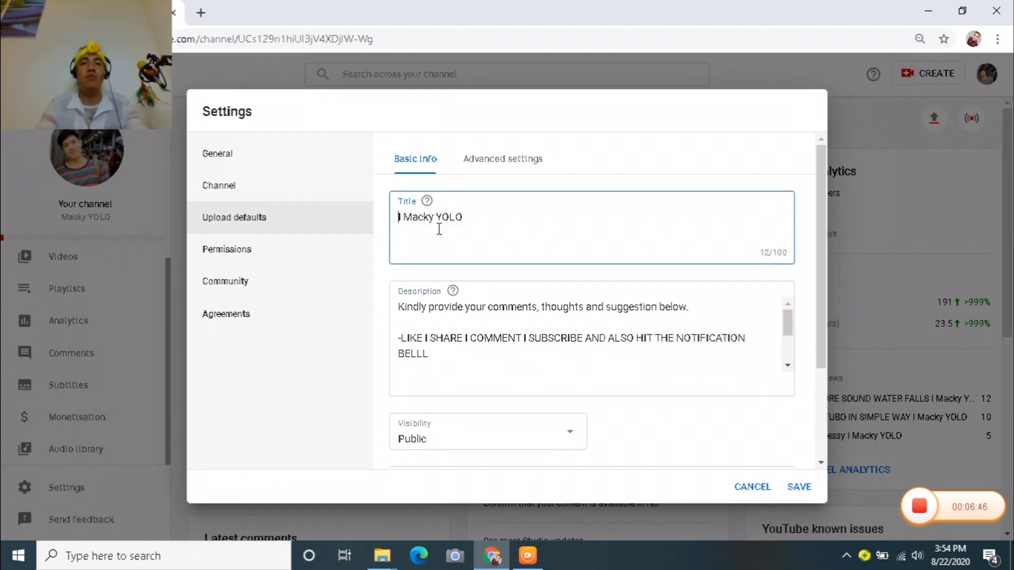
drag(403, 217, 505, 220)
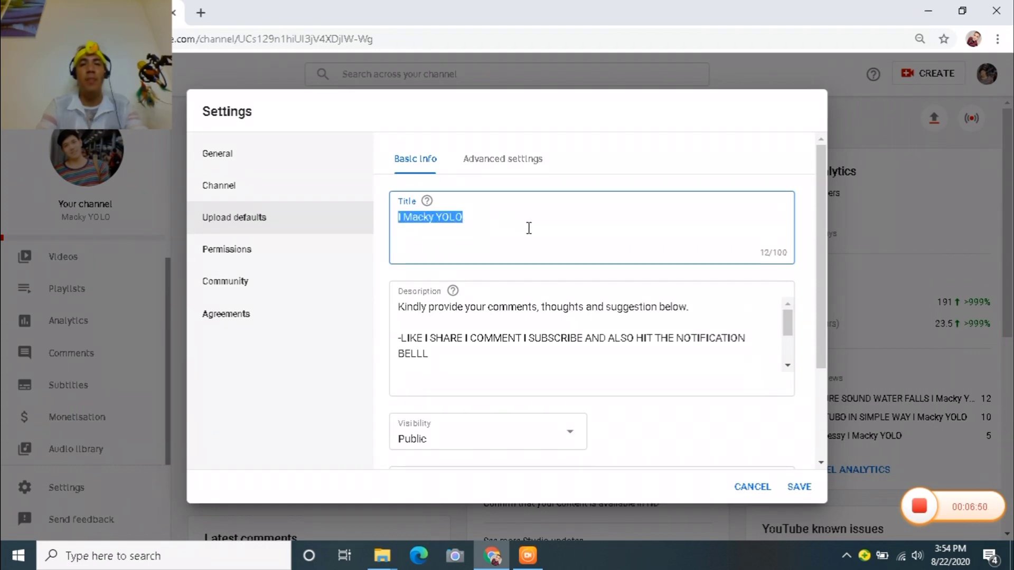
click(528, 228)
click(479, 294)
key(ctrl+a)
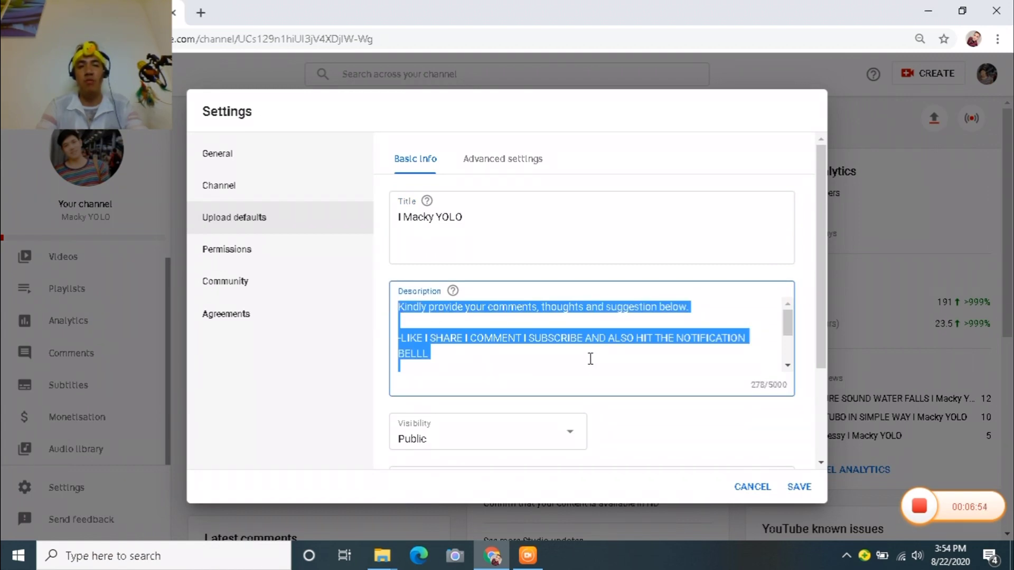
scroll(597, 338, down, 3)
scroll(636, 335, down, 3)
click(699, 207)
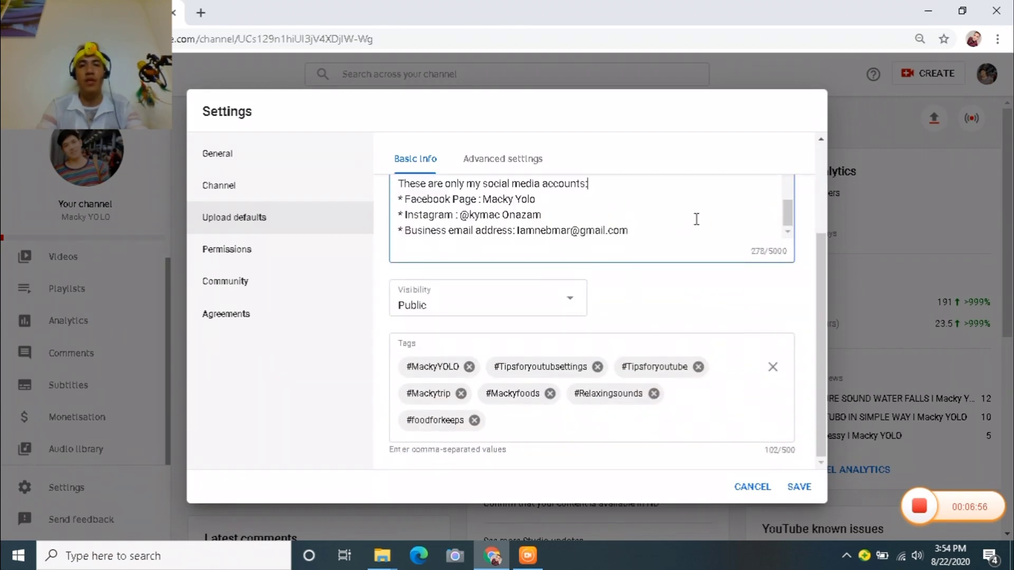
click(640, 284)
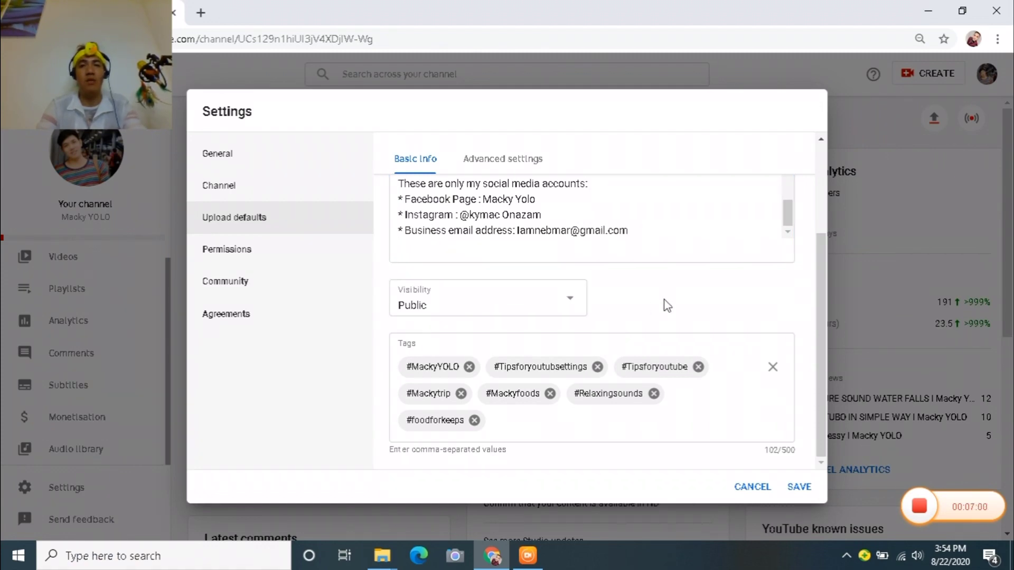
scroll(699, 206, up, 2)
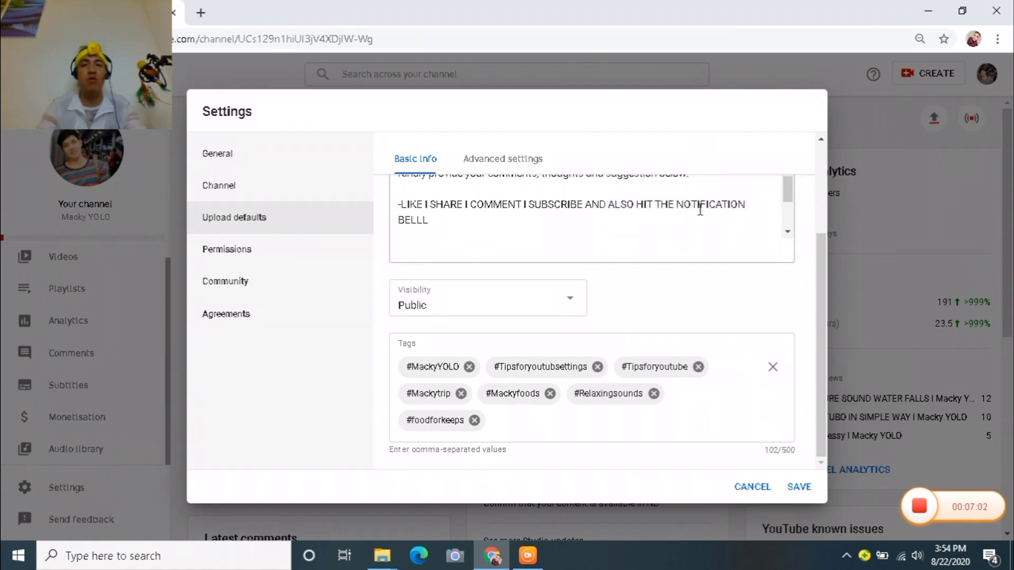
Read through the end of the default upload description and go over the default tags in the basic info.
scroll(700, 210, up, 3)
scroll(644, 299, down, 5)
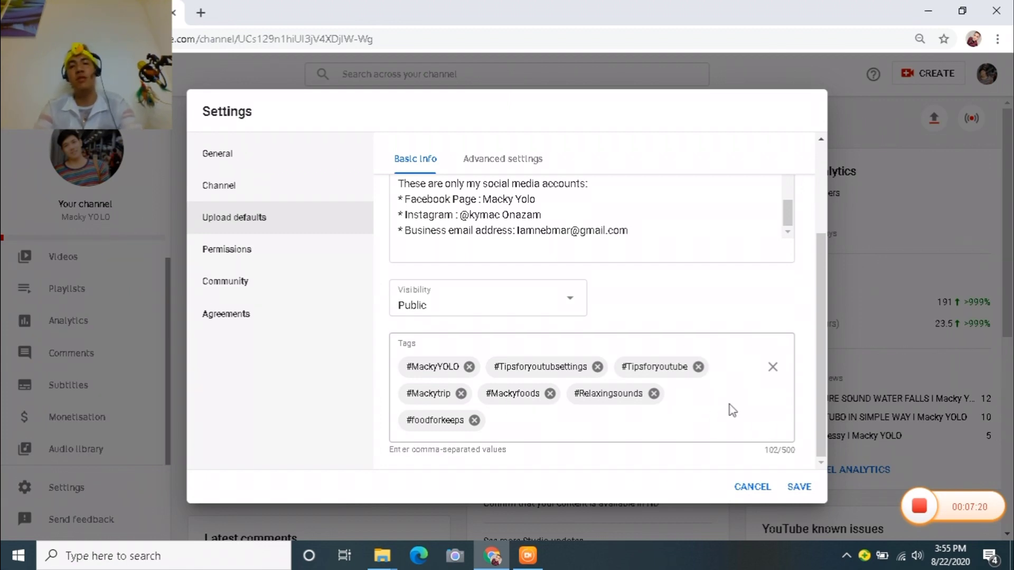
click(512, 424)
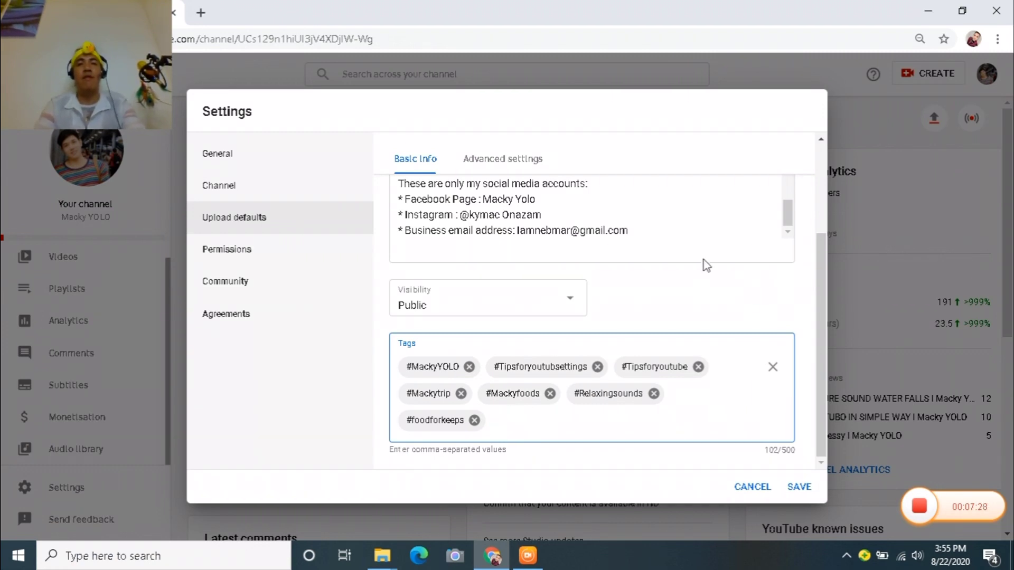
In the advanced upload defaults, choose Standard YouTube Licence as the licence and Entertainment as the category.
click(491, 159)
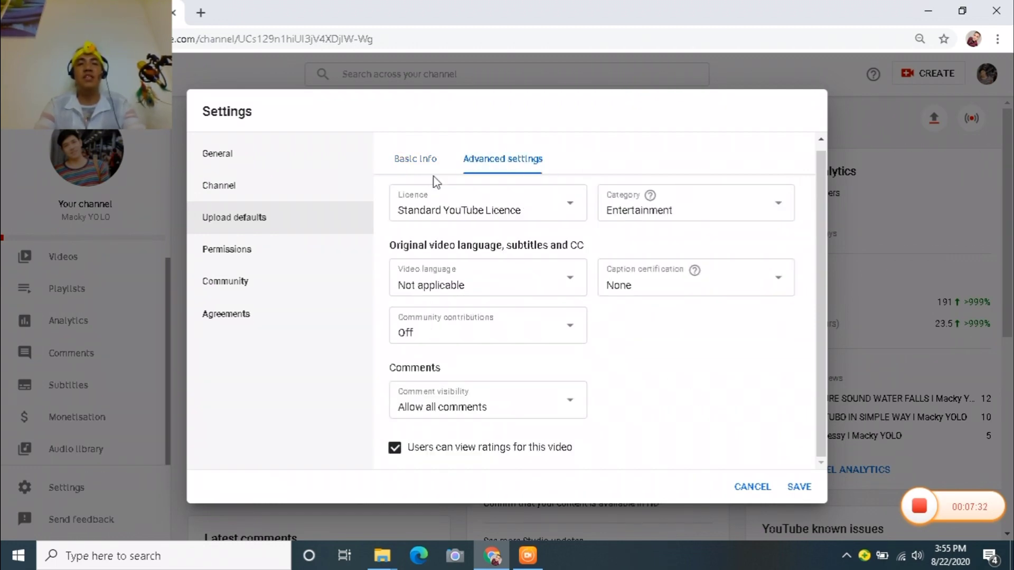
click(570, 209)
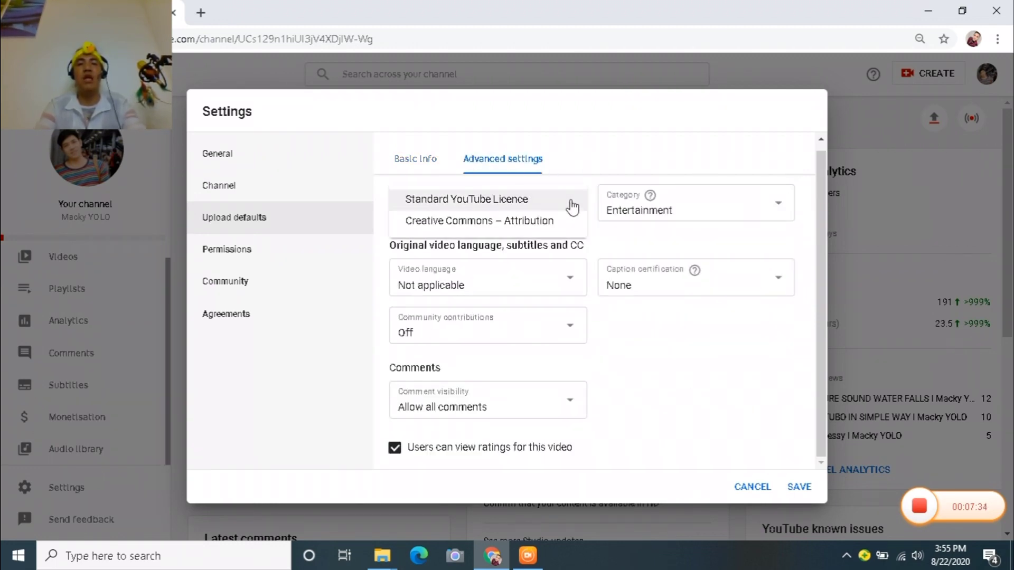
click(538, 204)
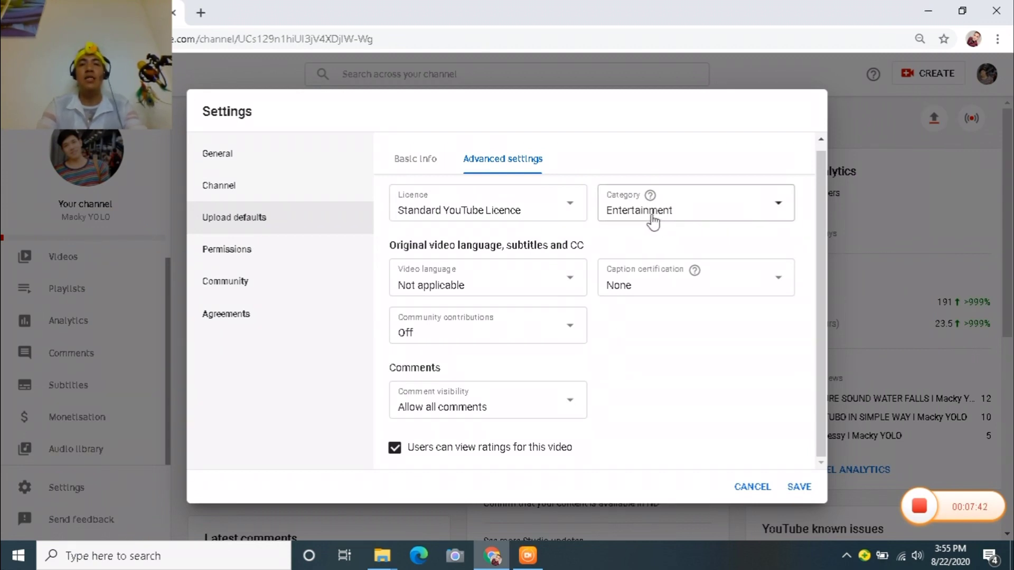
click(779, 204)
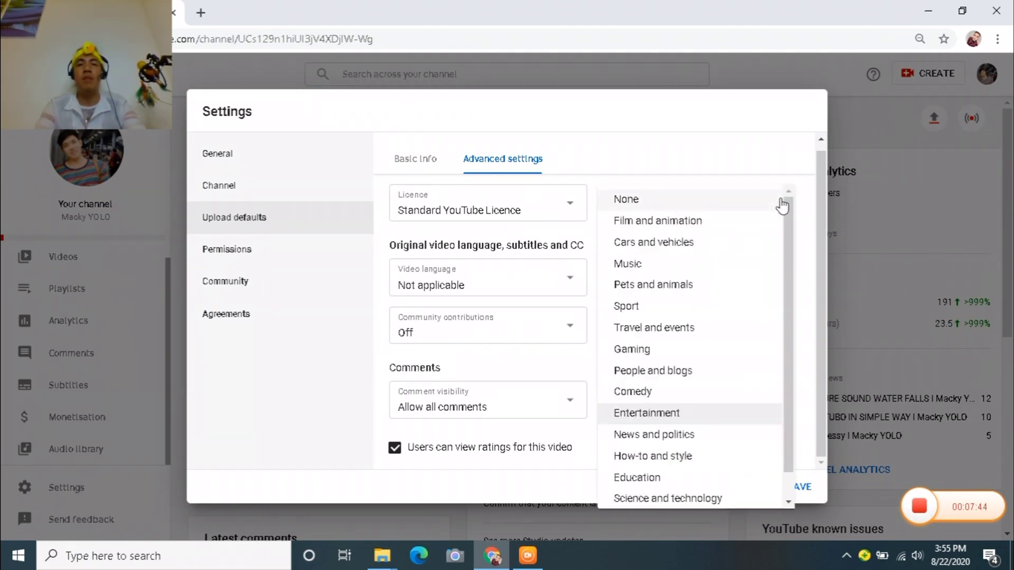
click(702, 415)
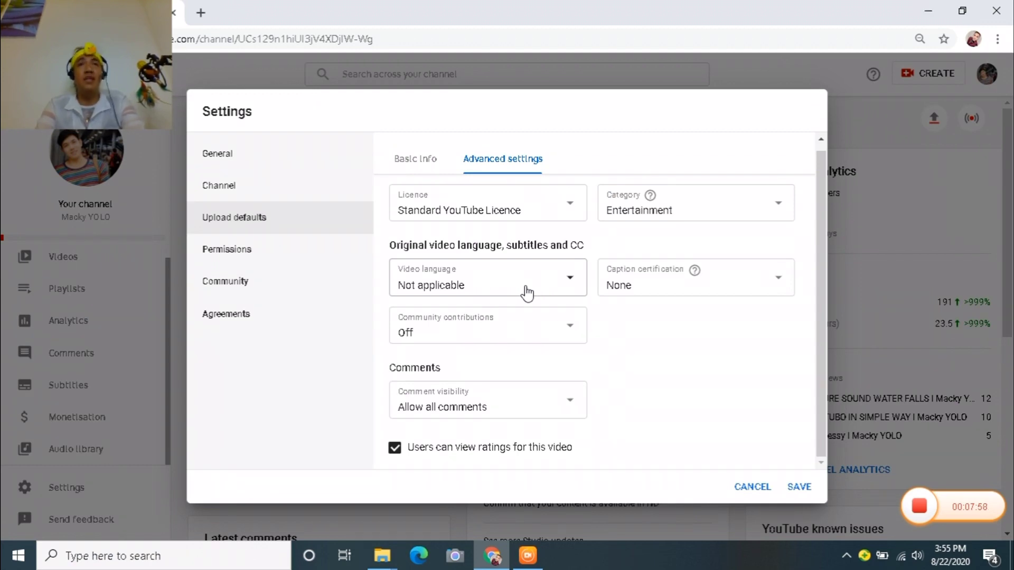
Choose Not applicable as the default video language and None as the caption certification.
click(570, 283)
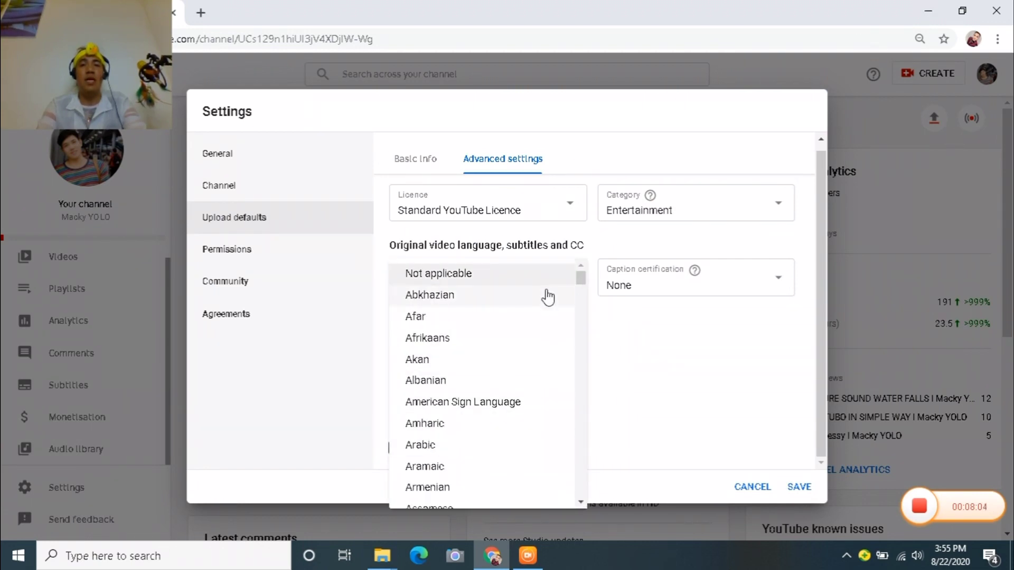
click(525, 274)
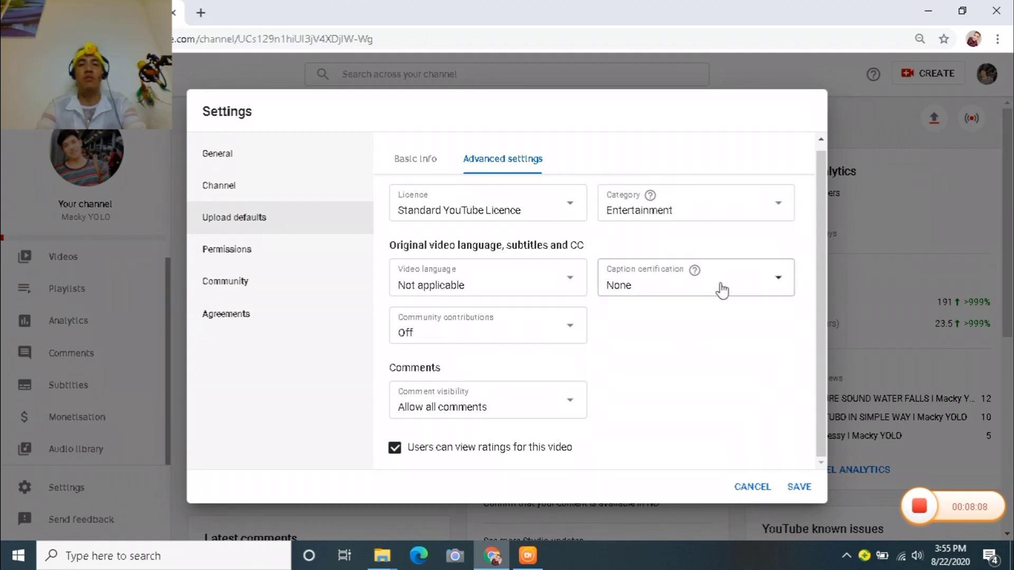
click(780, 284)
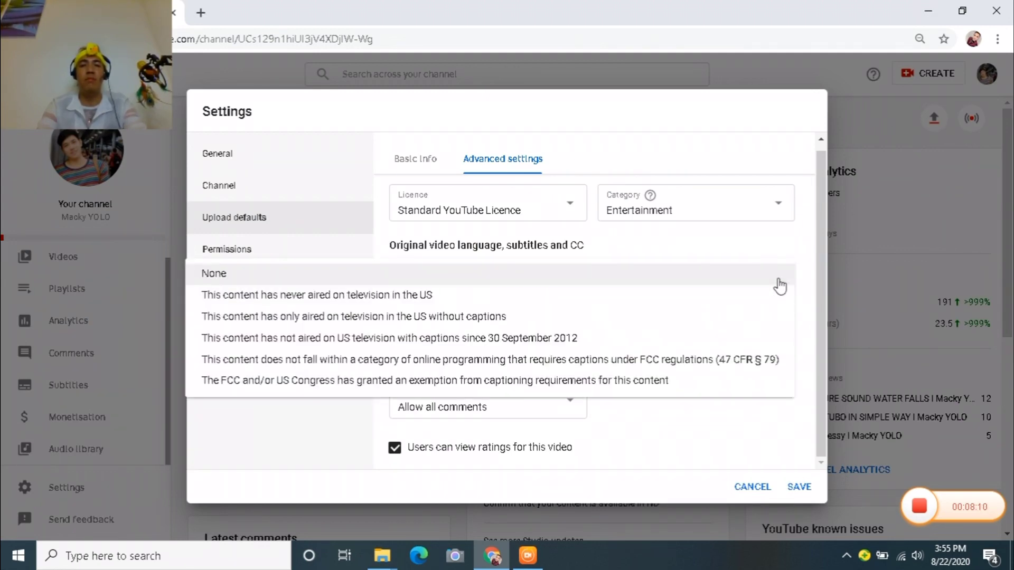
click(253, 276)
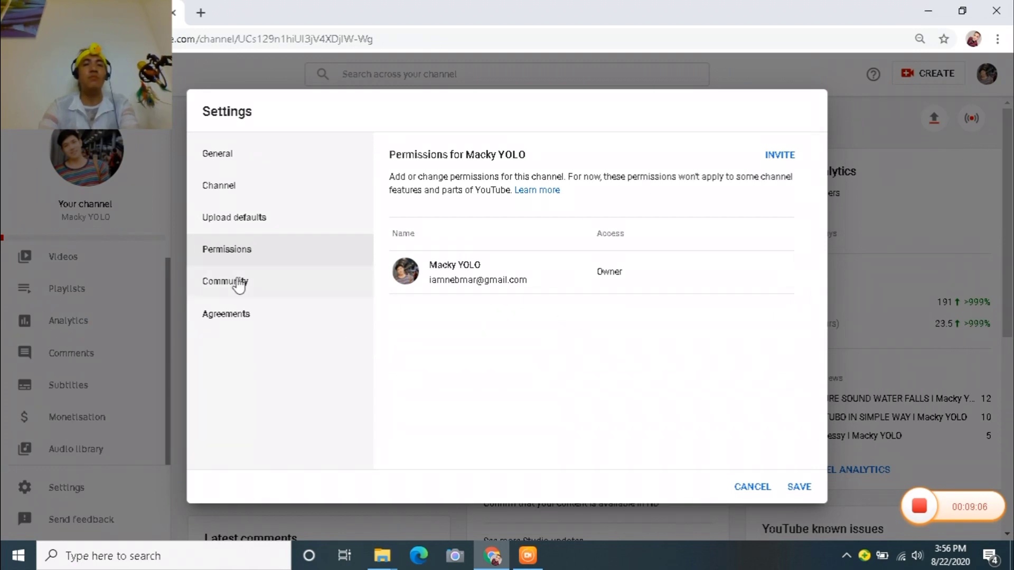
Examine the community automated filters, from moderators to blocked words and links, and the default comment and live chat settings.
click(260, 283)
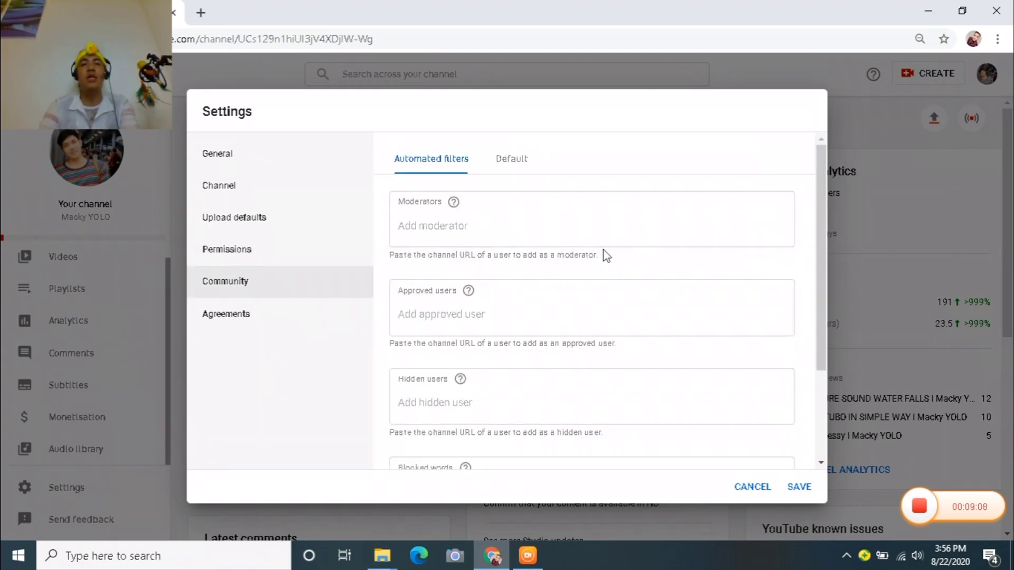
scroll(596, 232, down, 3)
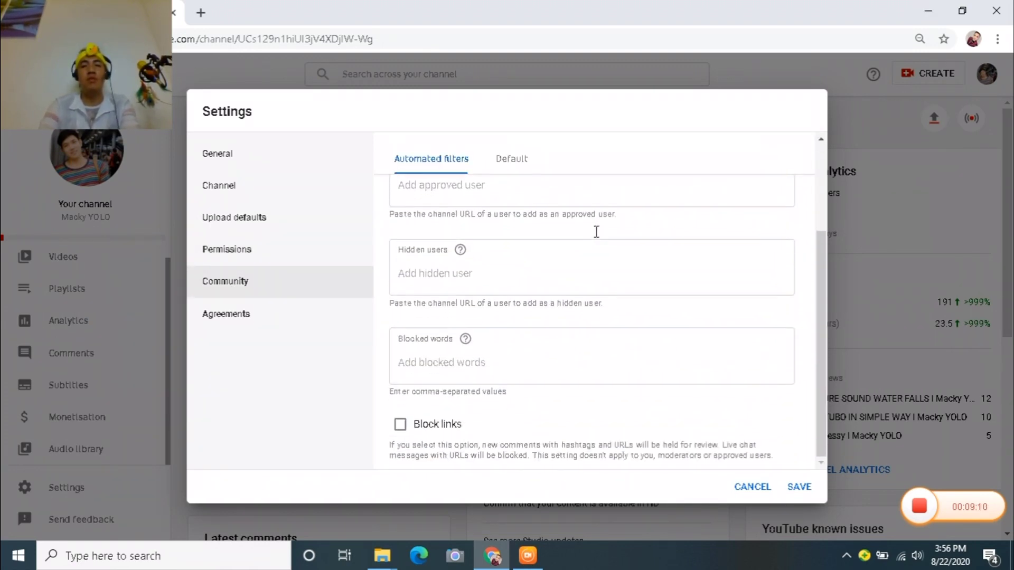
scroll(592, 336, up, 3)
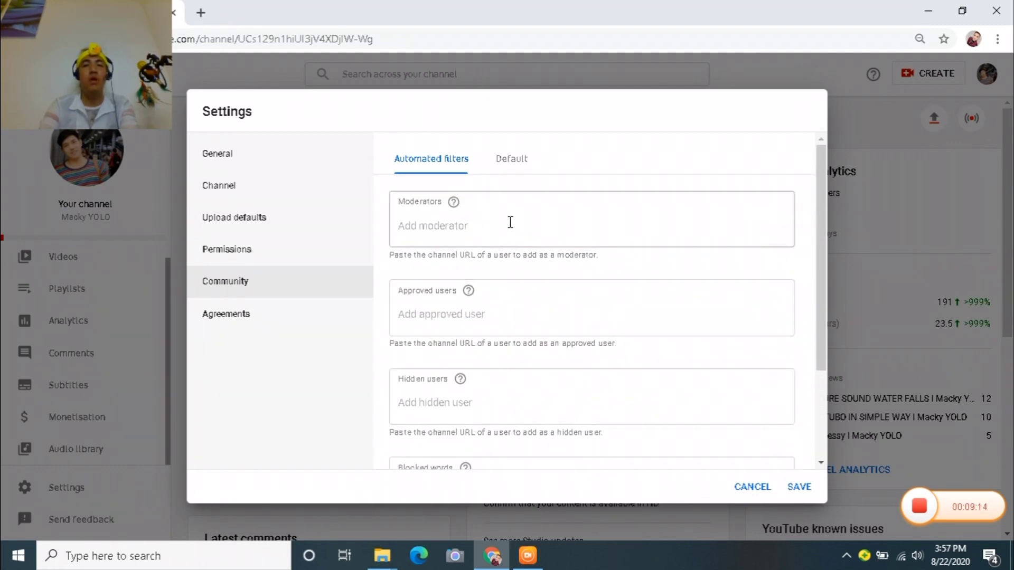
scroll(511, 222, down, 3)
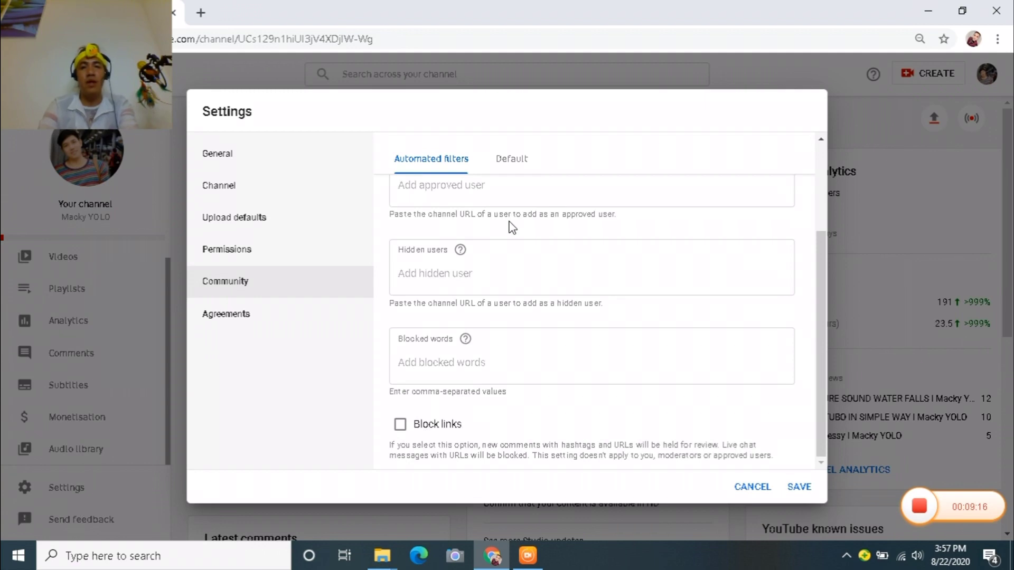
scroll(512, 227, up, 3)
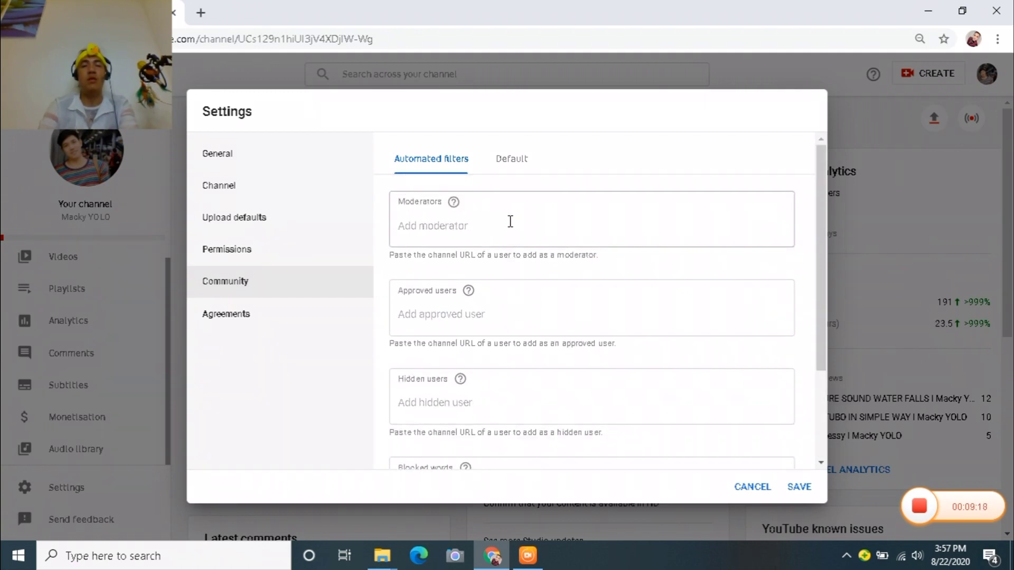
scroll(510, 221, down, 3)
scroll(513, 231, up, 3)
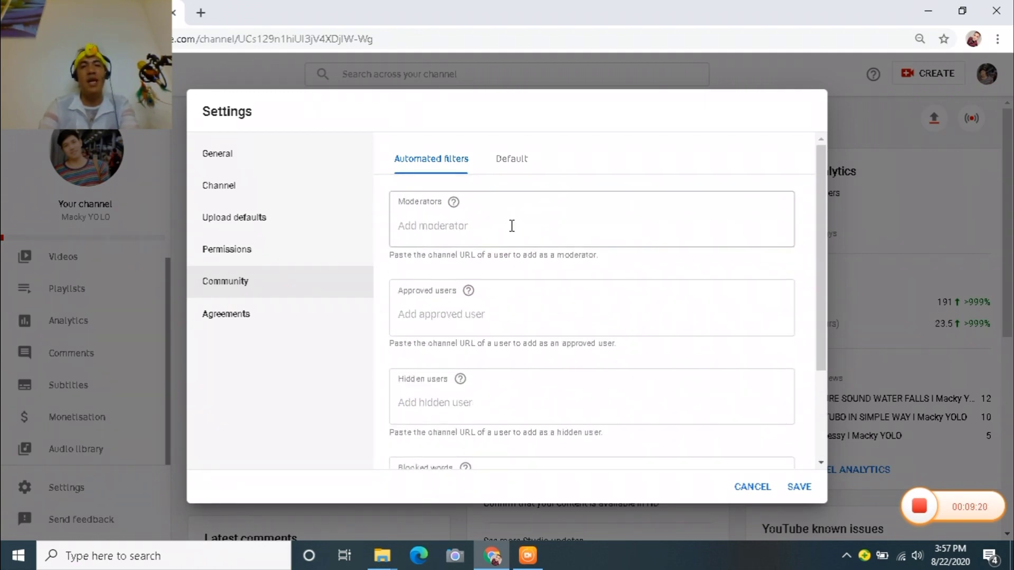
scroll(512, 225, down, 3)
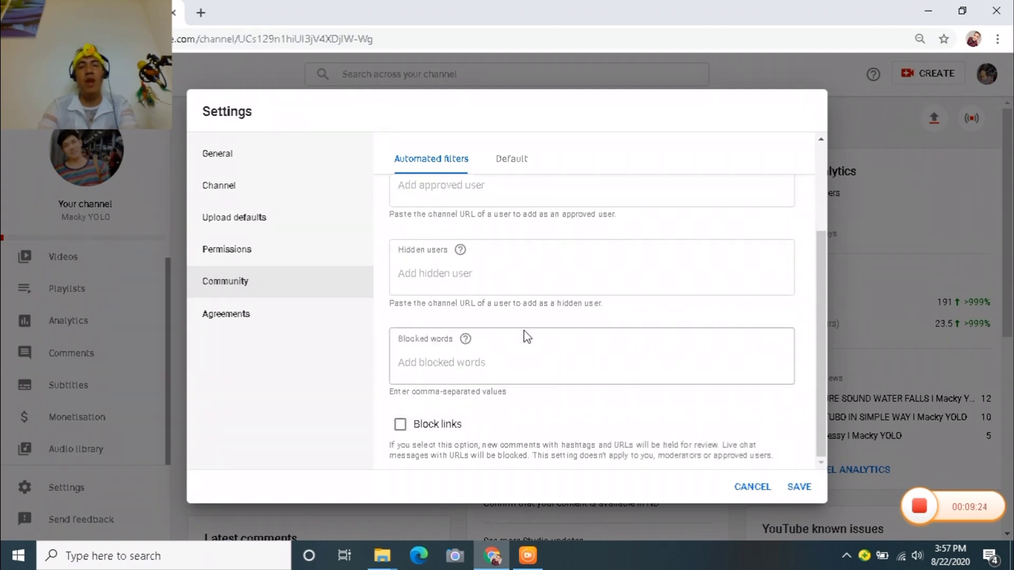
scroll(527, 337, up, 3)
scroll(527, 336, down, 3)
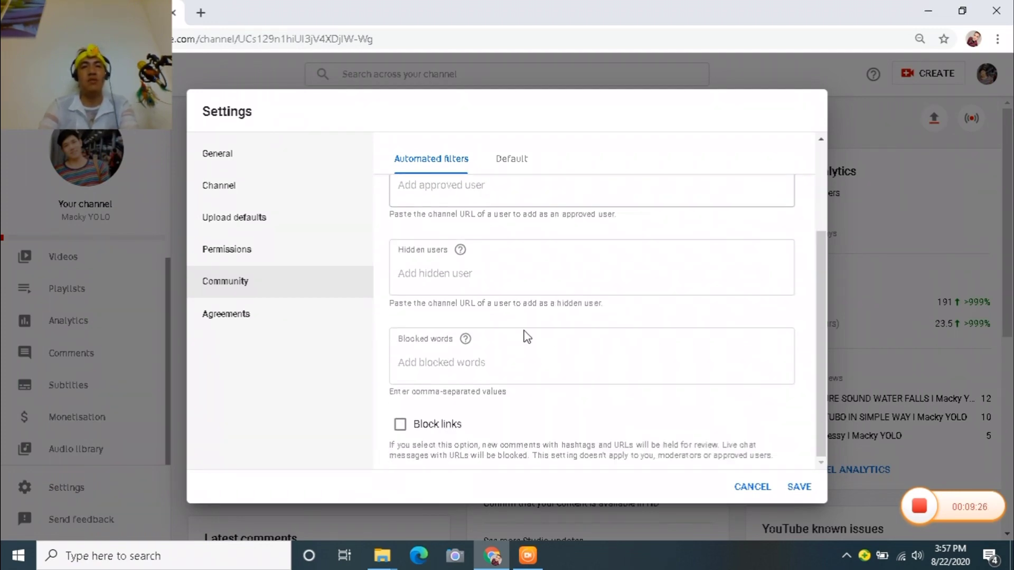
scroll(527, 336, up, 3)
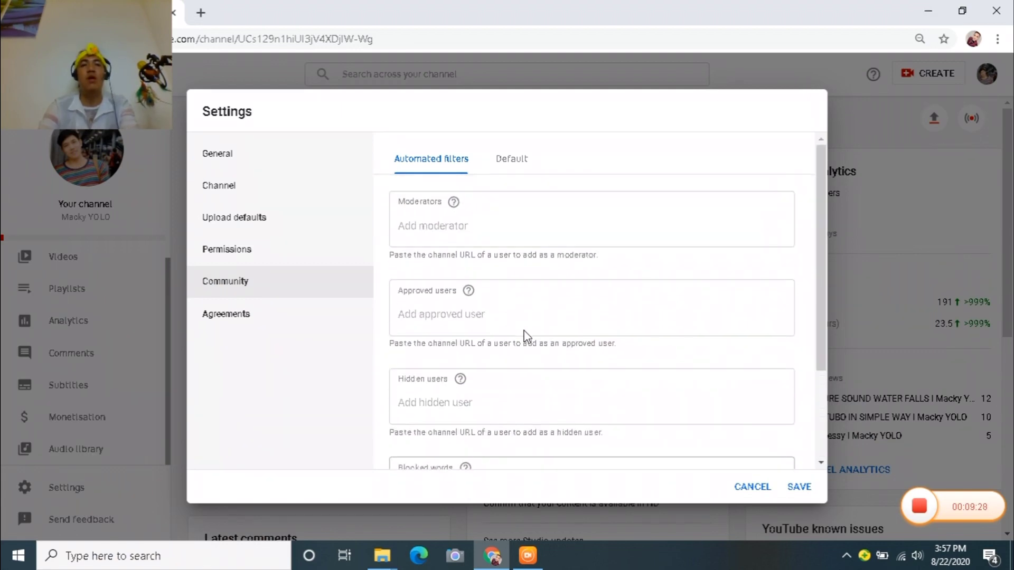
scroll(527, 336, down, 3)
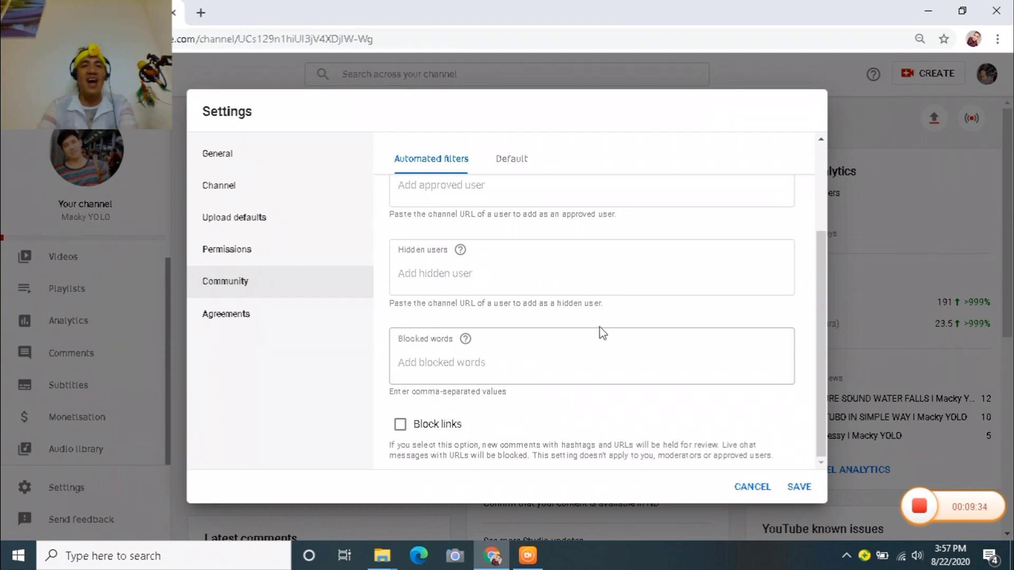
scroll(602, 333, up, 3)
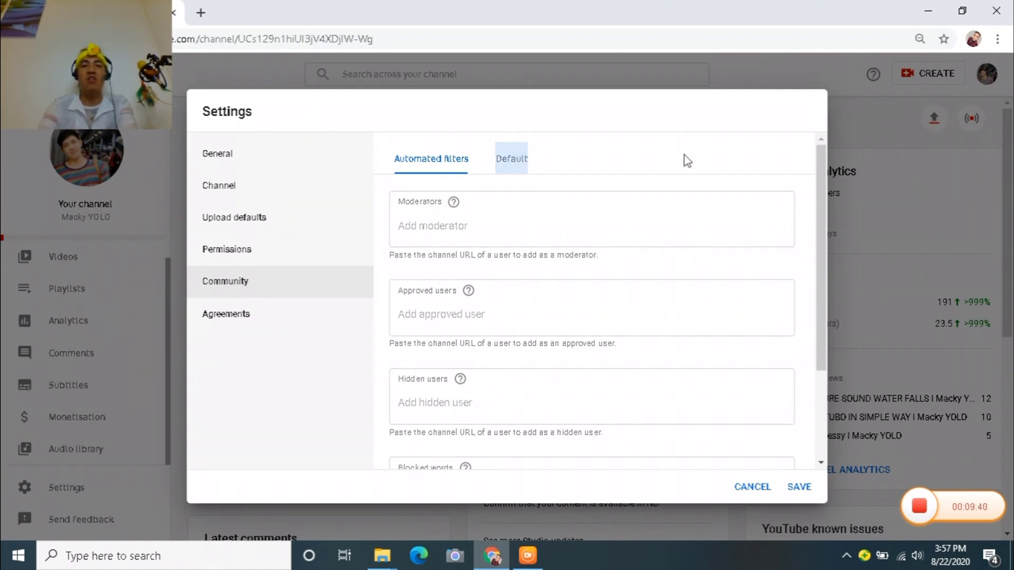
click(520, 162)
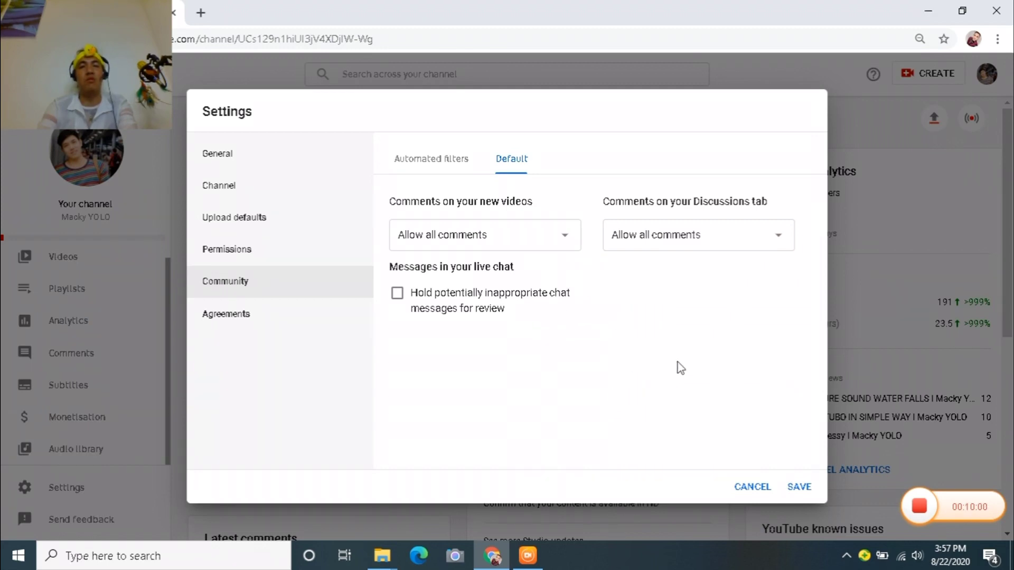
View the channel's agreements and save the settings.
click(216, 324)
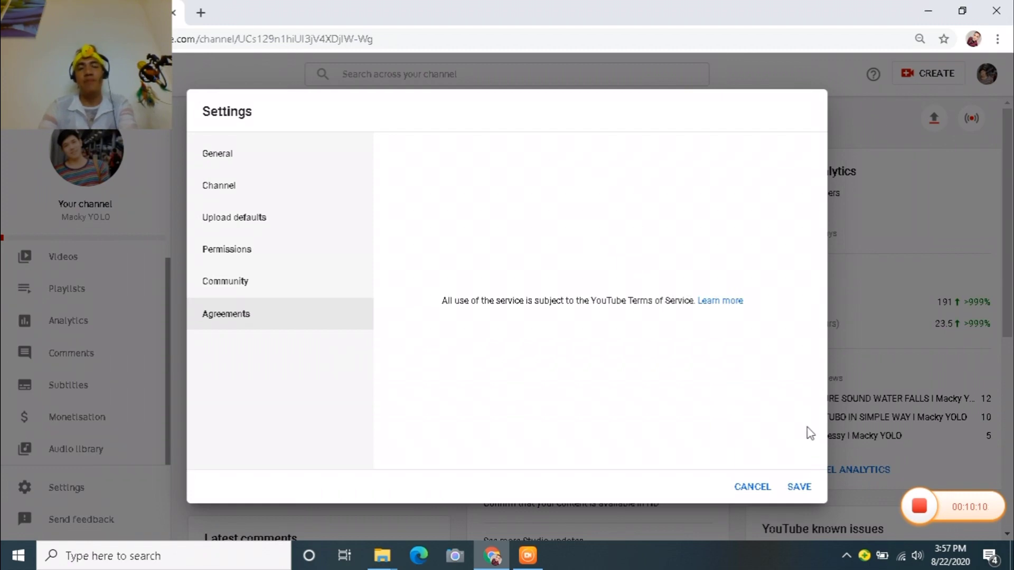
click(800, 487)
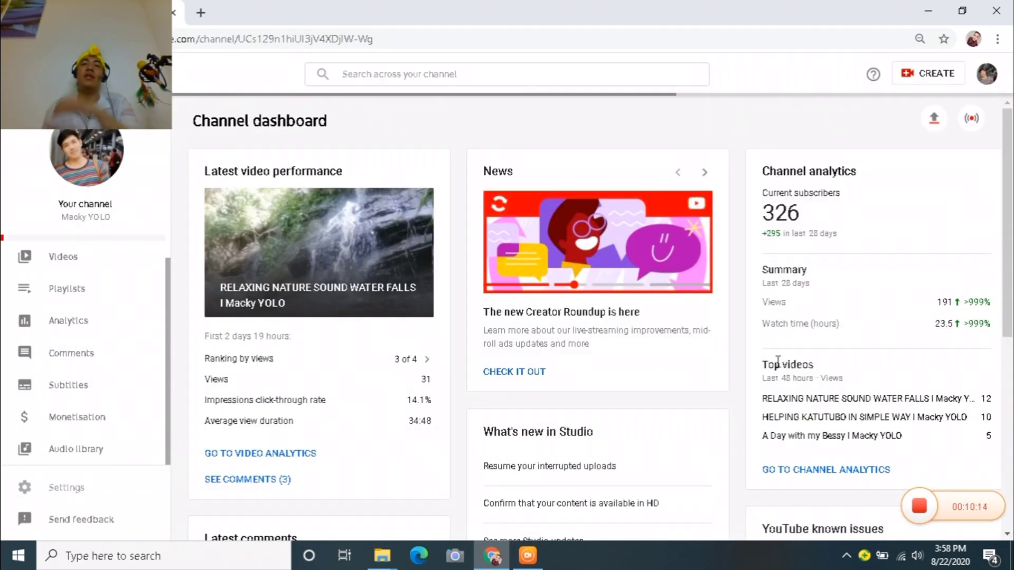